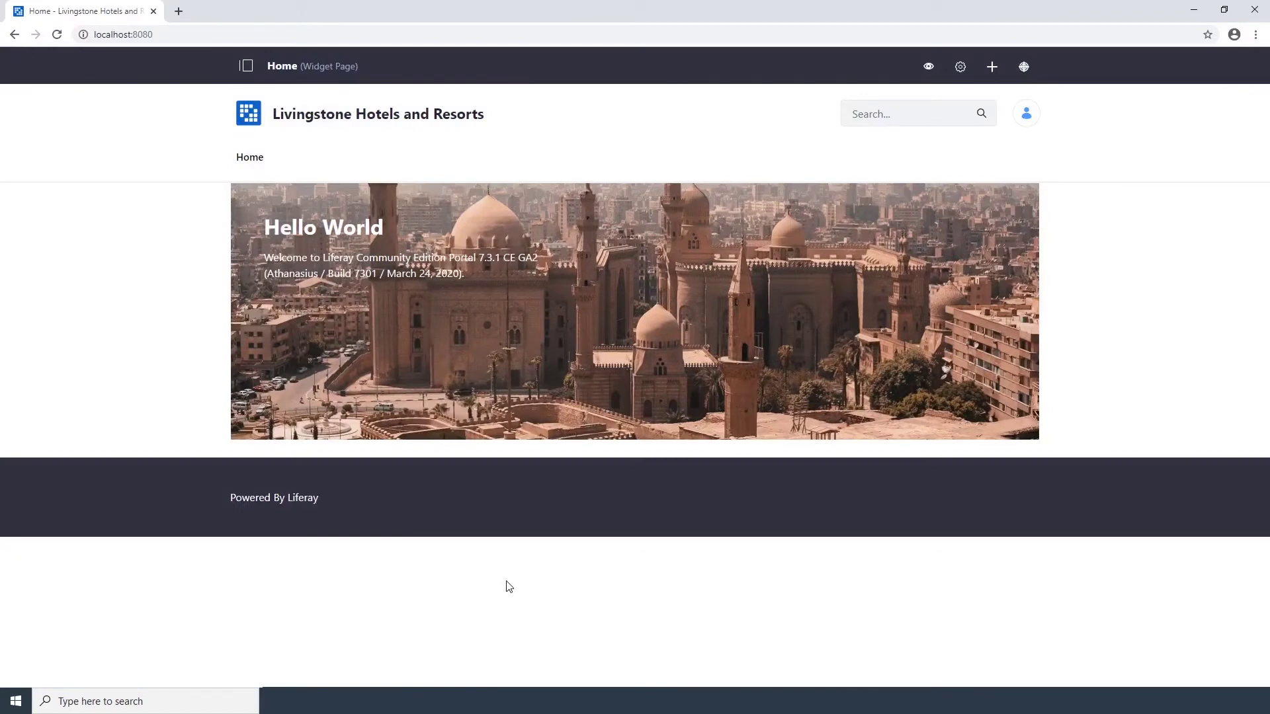
Switch site administration to the Global site from the My Sites list.
{"action": "left_click", "coordinate": [1031, 117]}
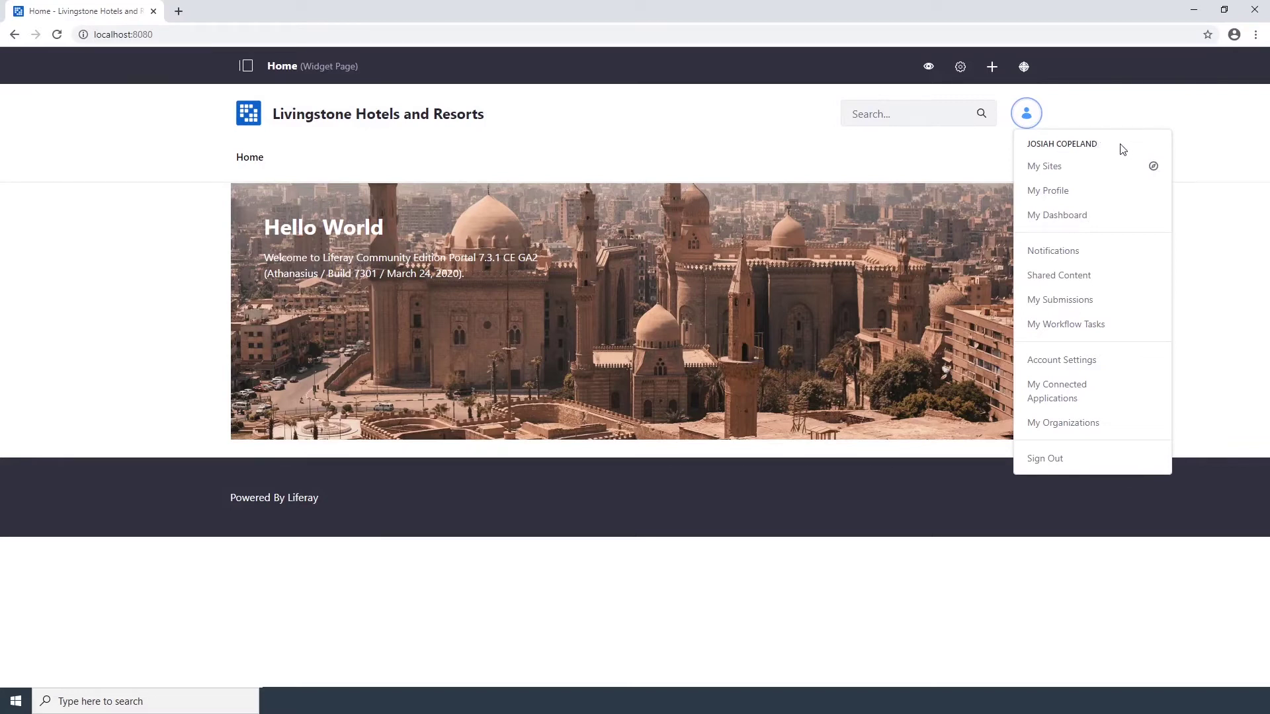
{"action": "left_click", "coordinate": [246, 66]}
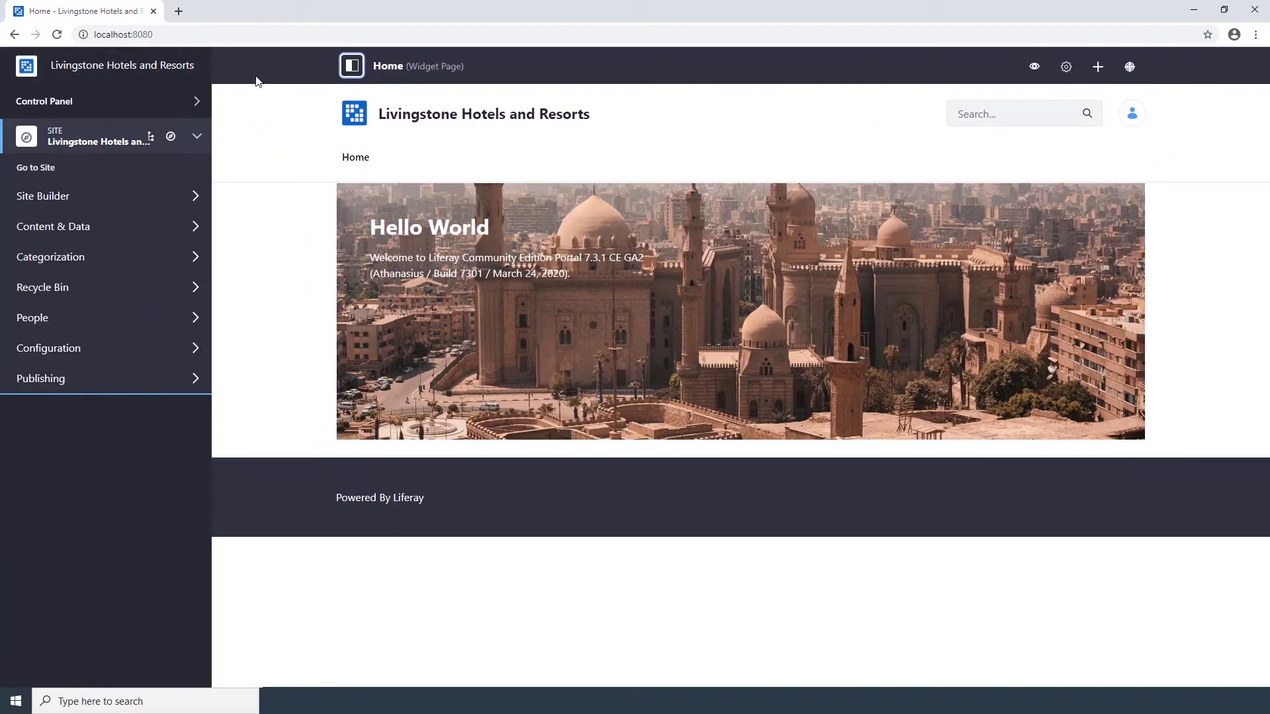
{"action": "left_click", "coordinate": [171, 137]}
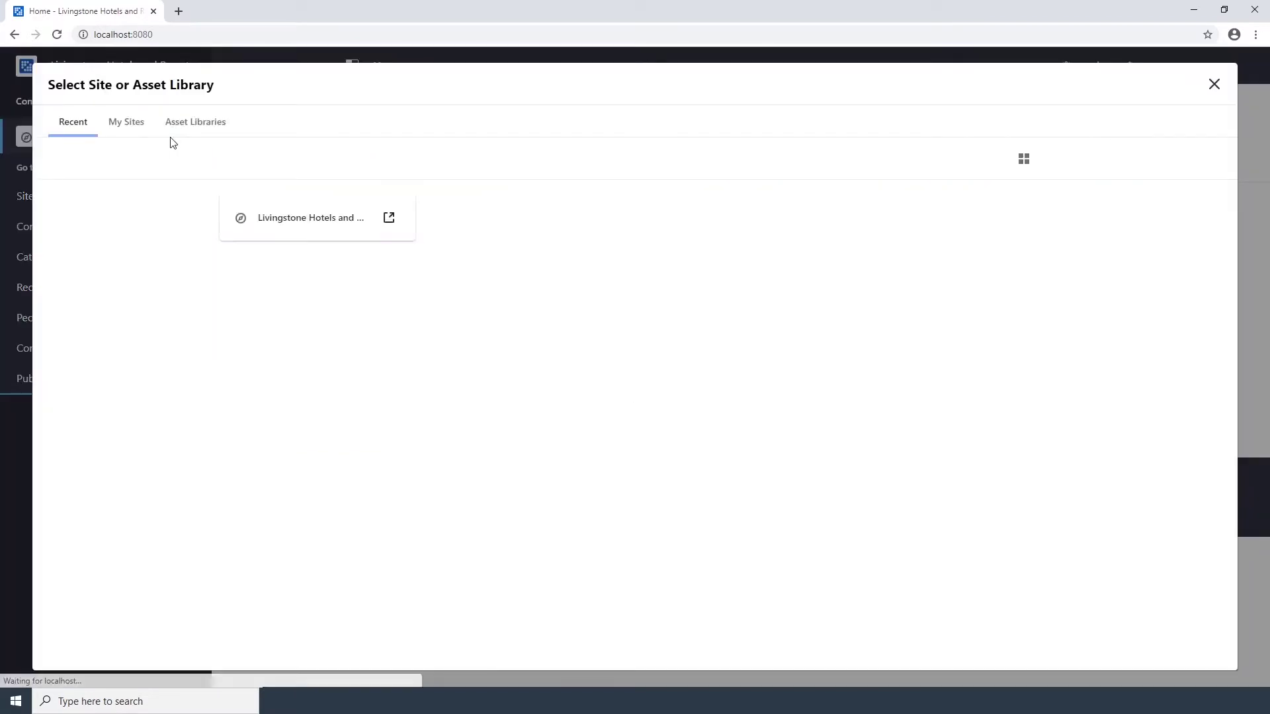
{"action": "left_click", "coordinate": [133, 129]}
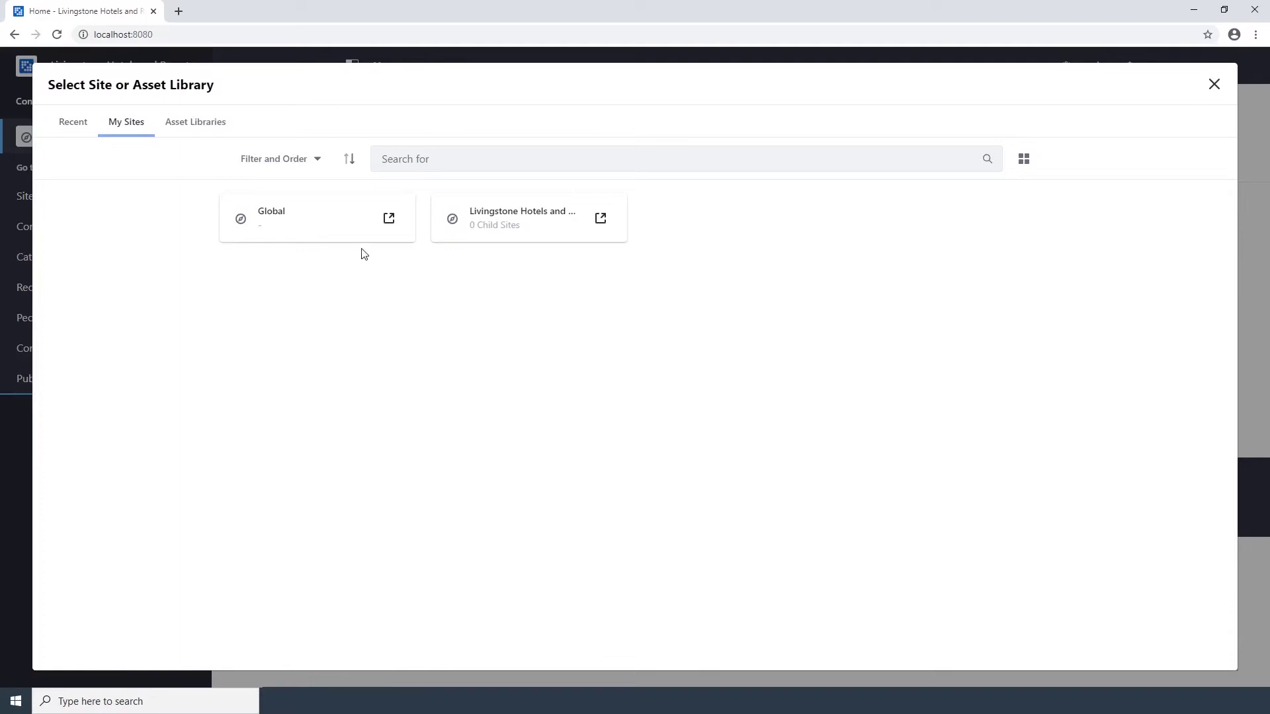
{"action": "left_click", "coordinate": [279, 220]}
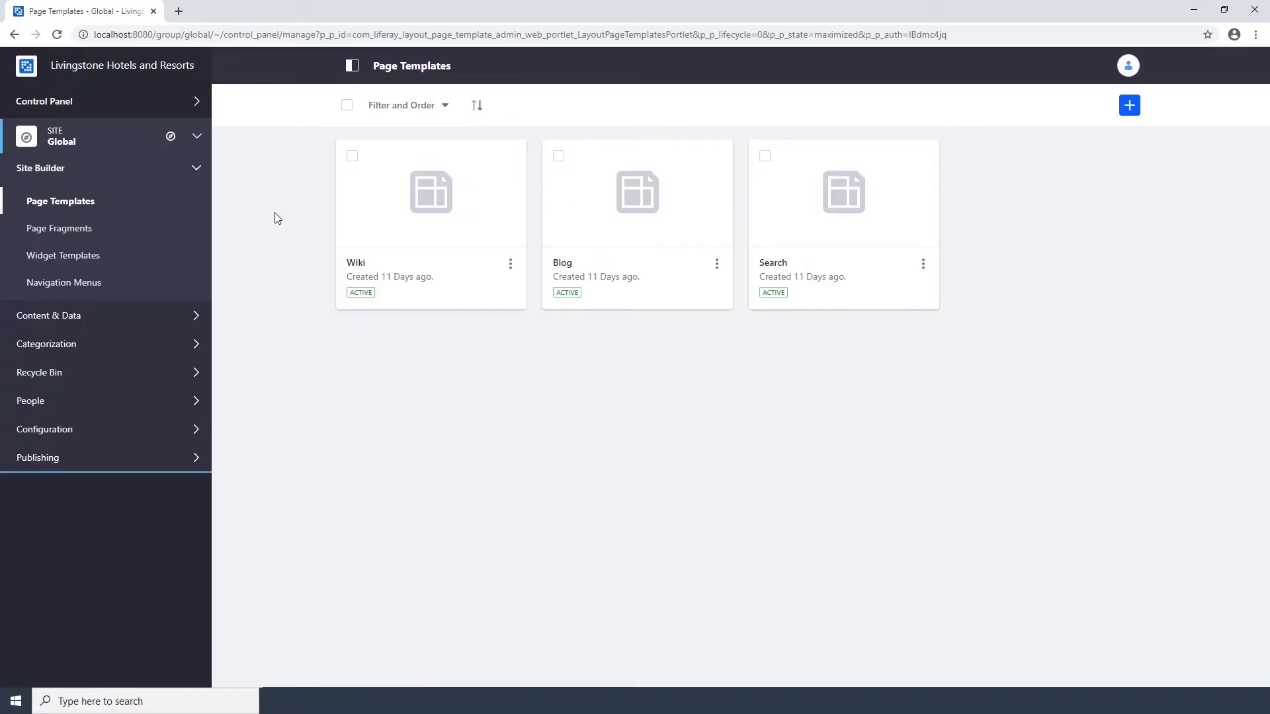
Create page template 'Hotel Landing Page' described 'A landing page for the various hotel and resort locations'.
{"action": "left_click", "coordinate": [83, 211]}
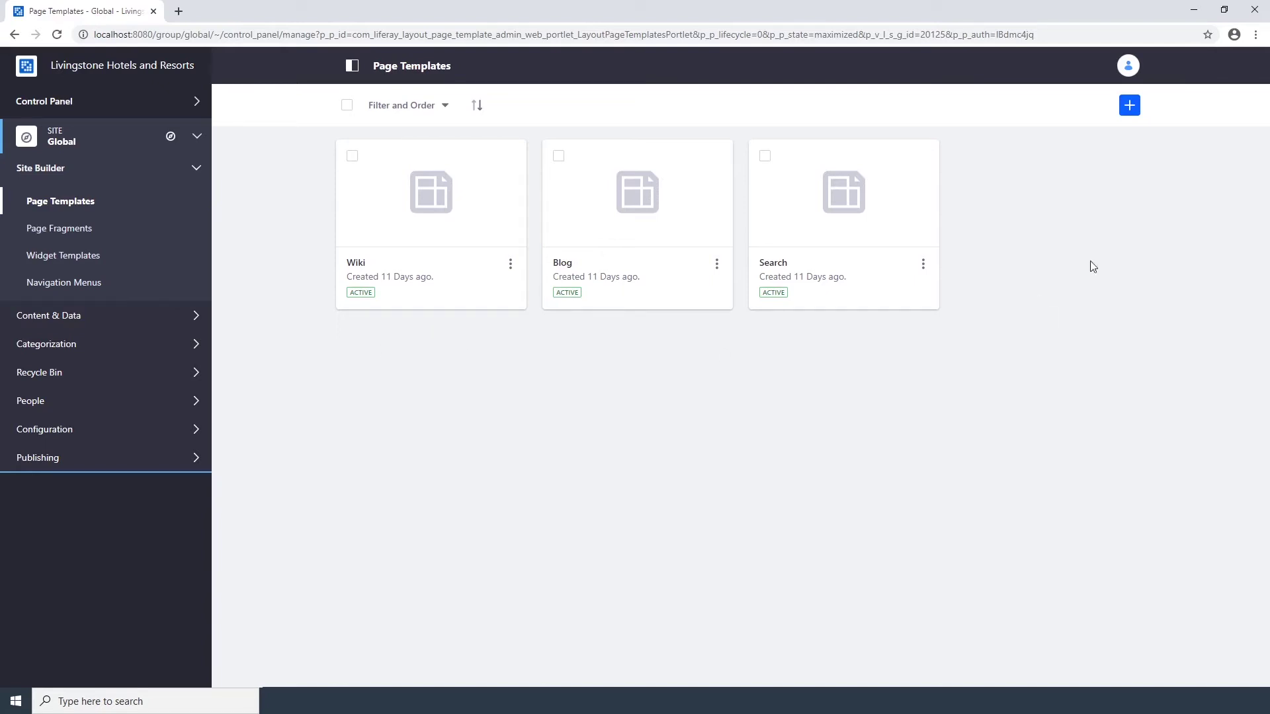
{"action": "left_click", "coordinate": [1129, 107]}
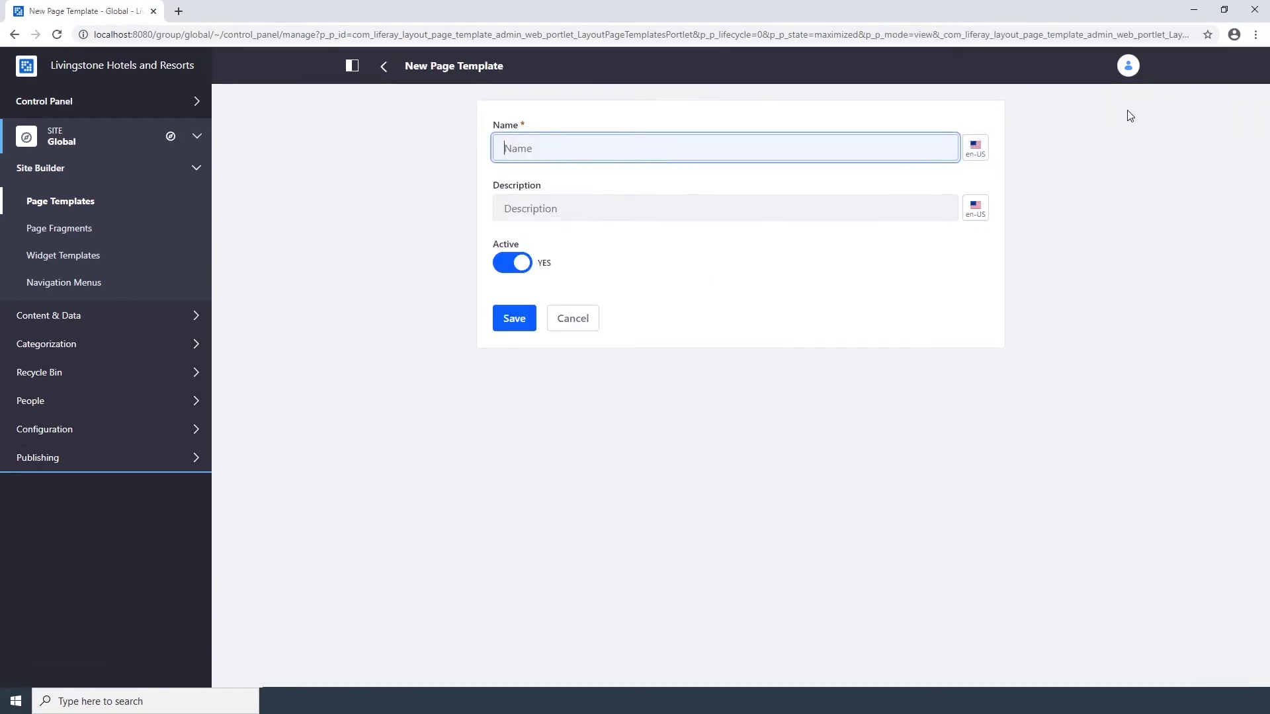
{"action": "type", "text": "Hotel Landing Page"}
{"action": "key", "text": "Tab"}
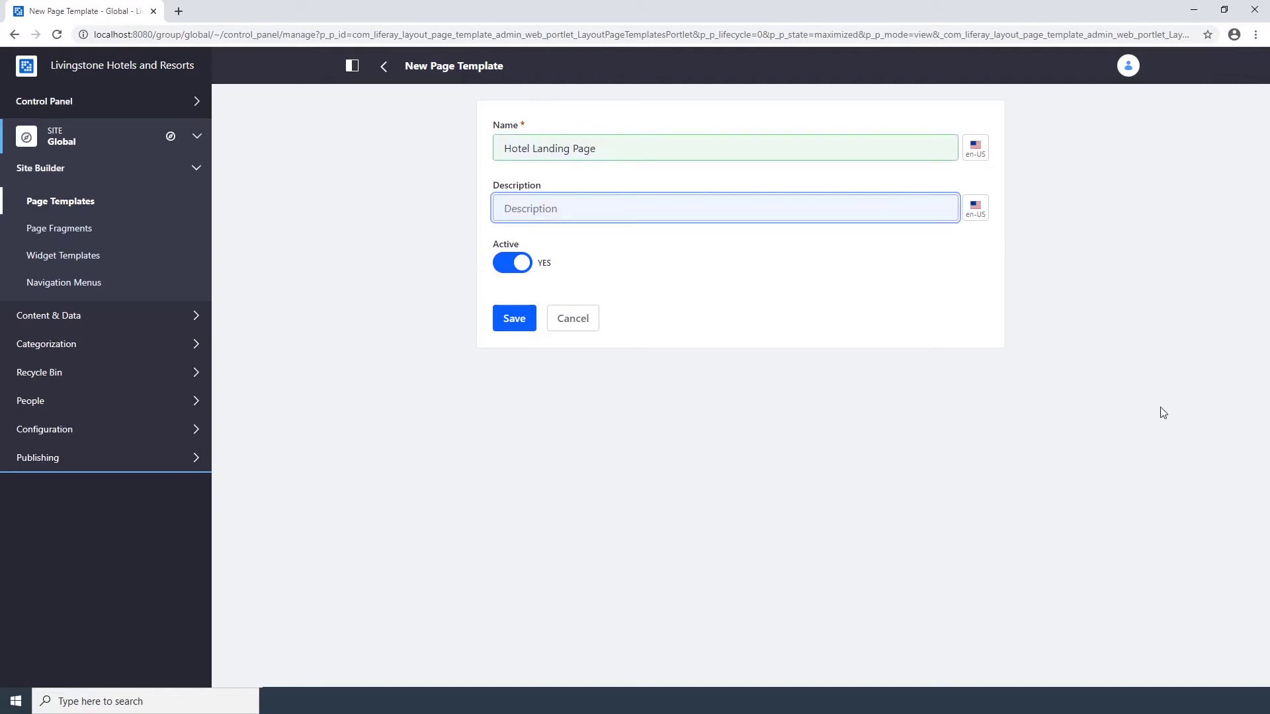
{"action": "type", "text": "A landing page for the various hotel"}
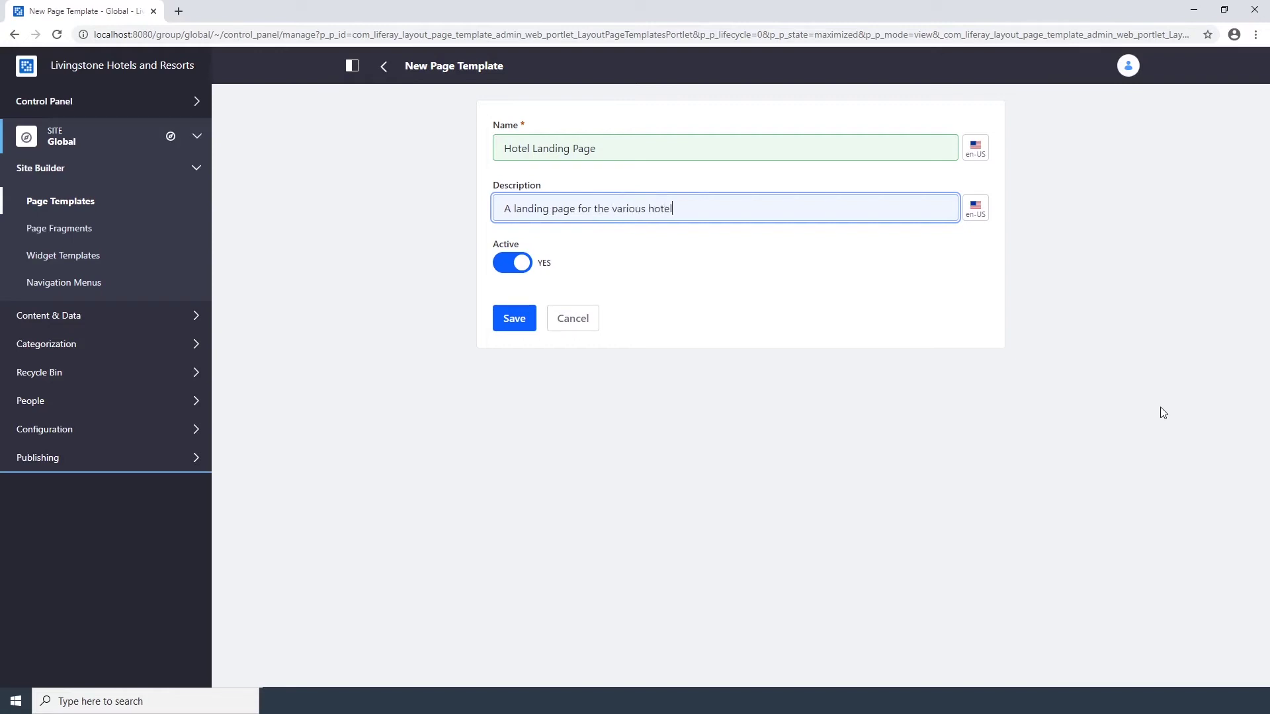
{"action": "type", "text": " and resort locations"}
{"action": "left_click", "coordinate": [517, 326]}
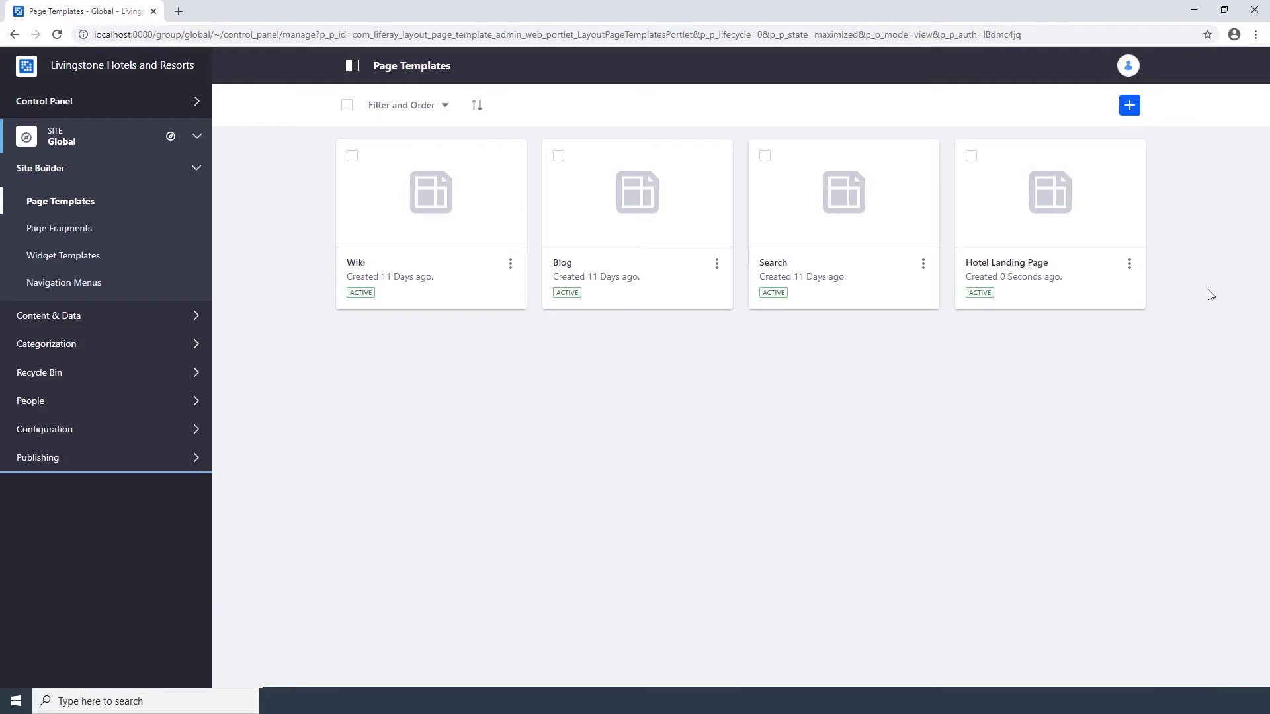
{"action": "left_click", "coordinate": [1017, 265]}
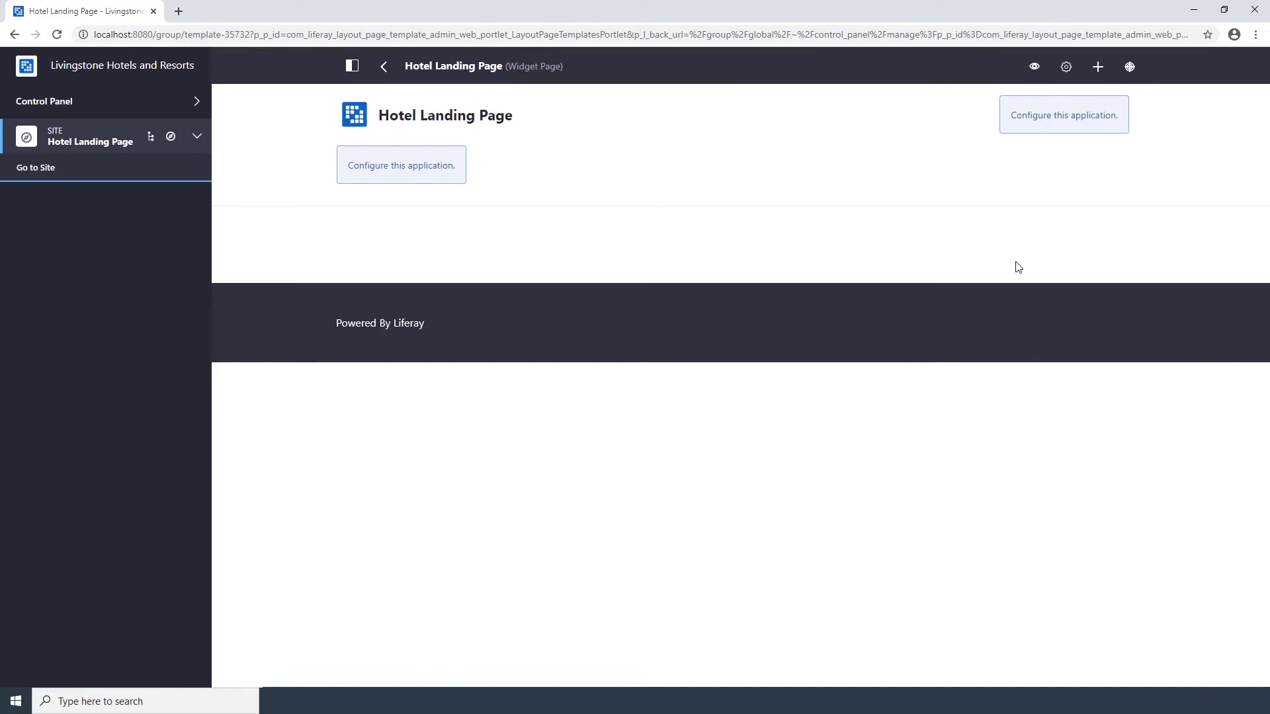
Give the Hotel Landing Page template a 1-2-1 Columns layout and save it.
{"action": "left_click", "coordinate": [1065, 69]}
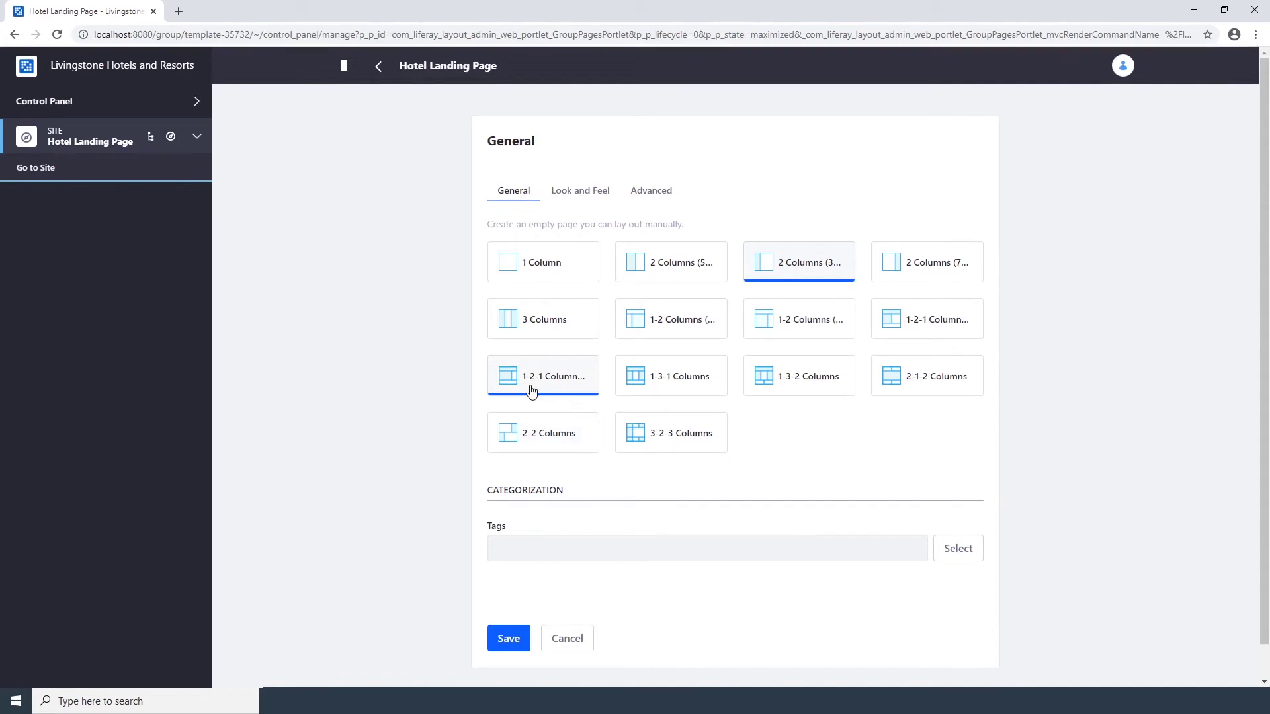
{"action": "left_click", "coordinate": [543, 390]}
{"action": "left_click", "coordinate": [508, 639]}
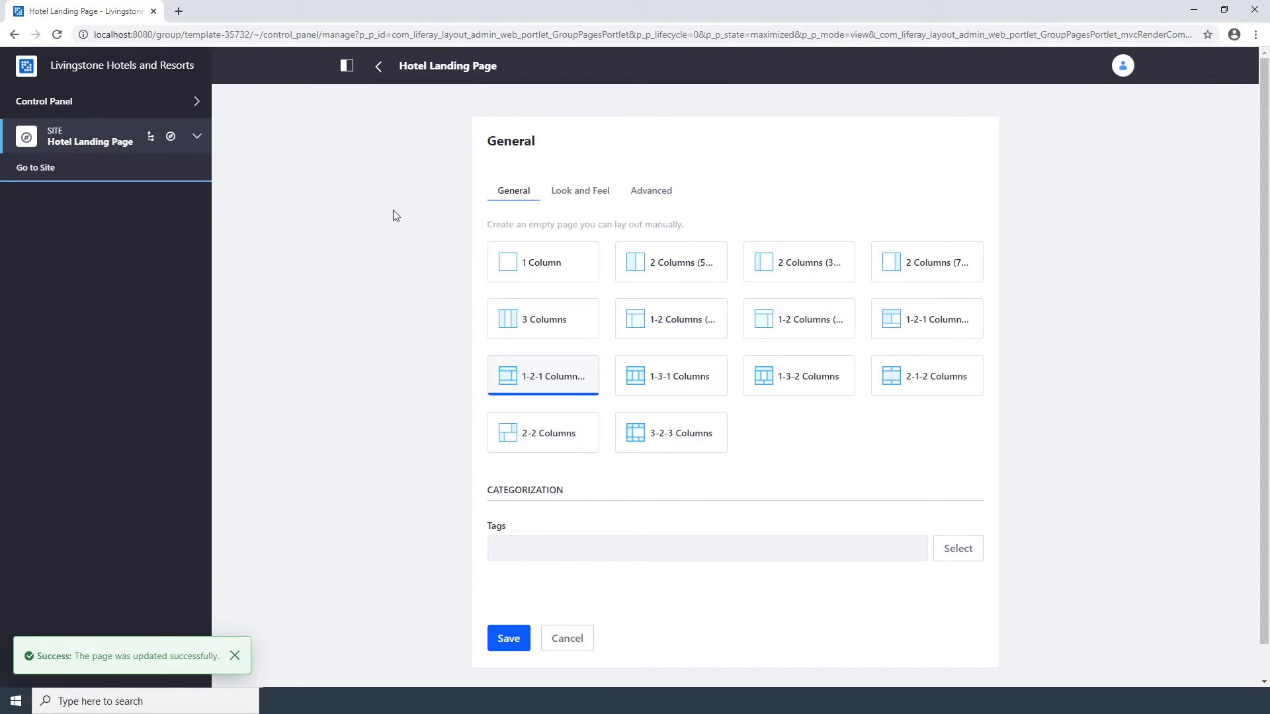
{"action": "left_click", "coordinate": [379, 73]}
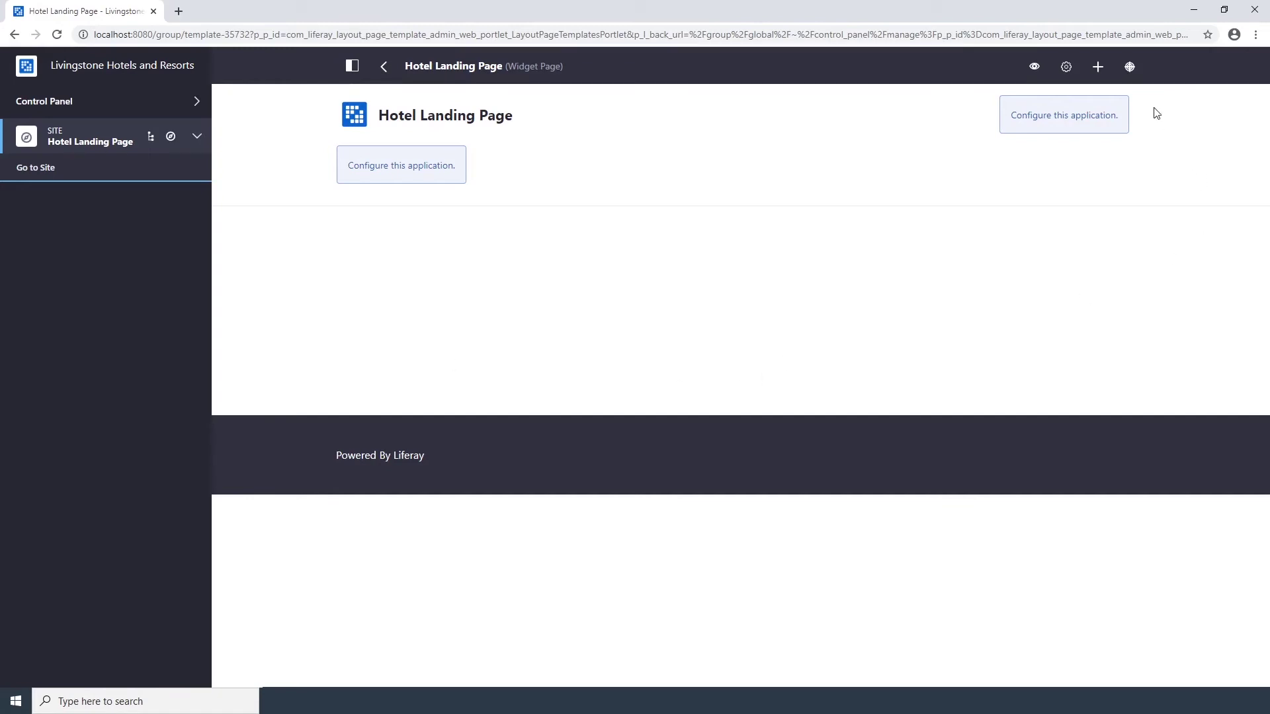
{"action": "left_click", "coordinate": [1098, 66]}
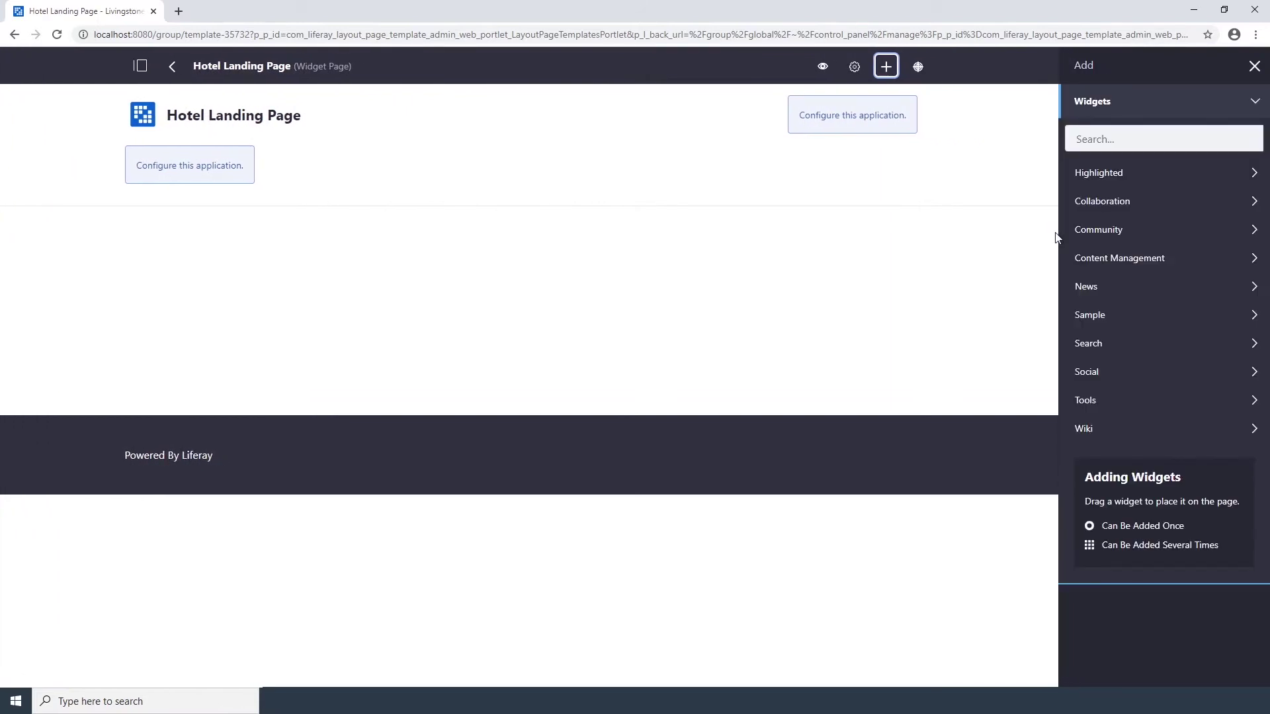
Place two Web Content Display widgets on the Hotel Landing Page, top and lower.
{"action": "left_click", "coordinate": [1195, 130]}
{"action": "type", "text": "web content"}
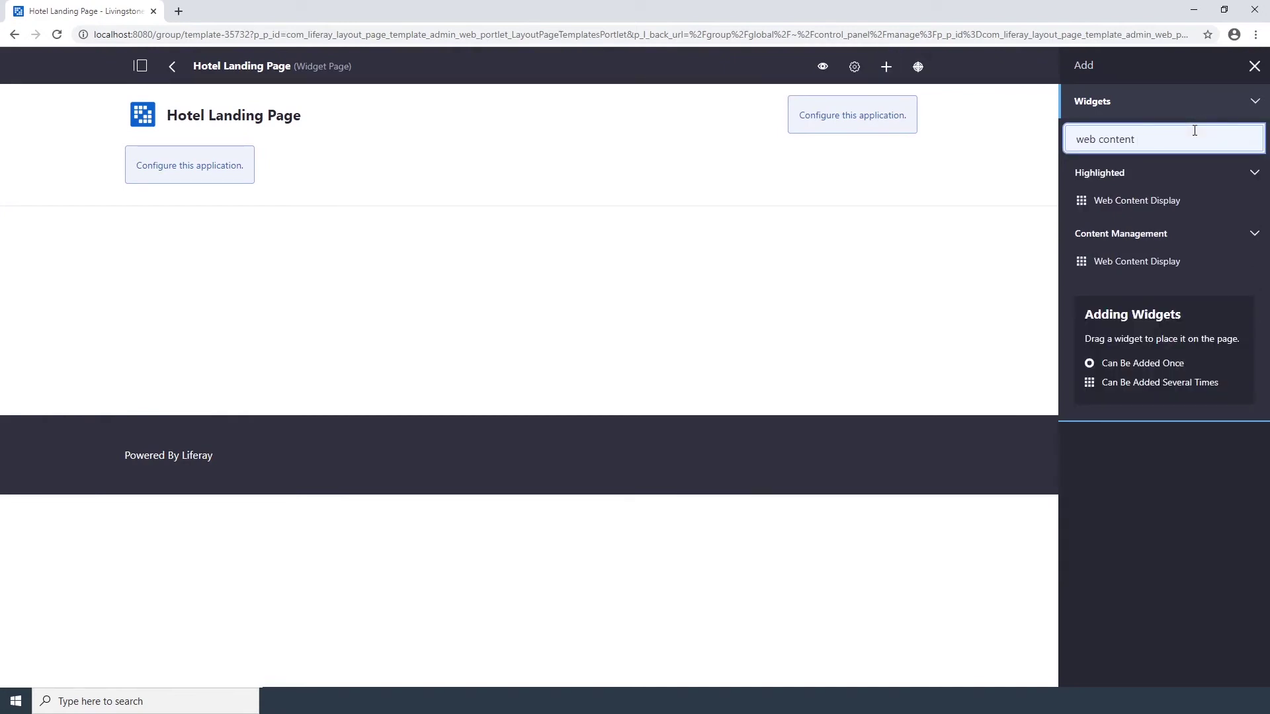
{"action": "left_click_drag", "start_coordinate": [1102, 200], "coordinate": [691, 207]}
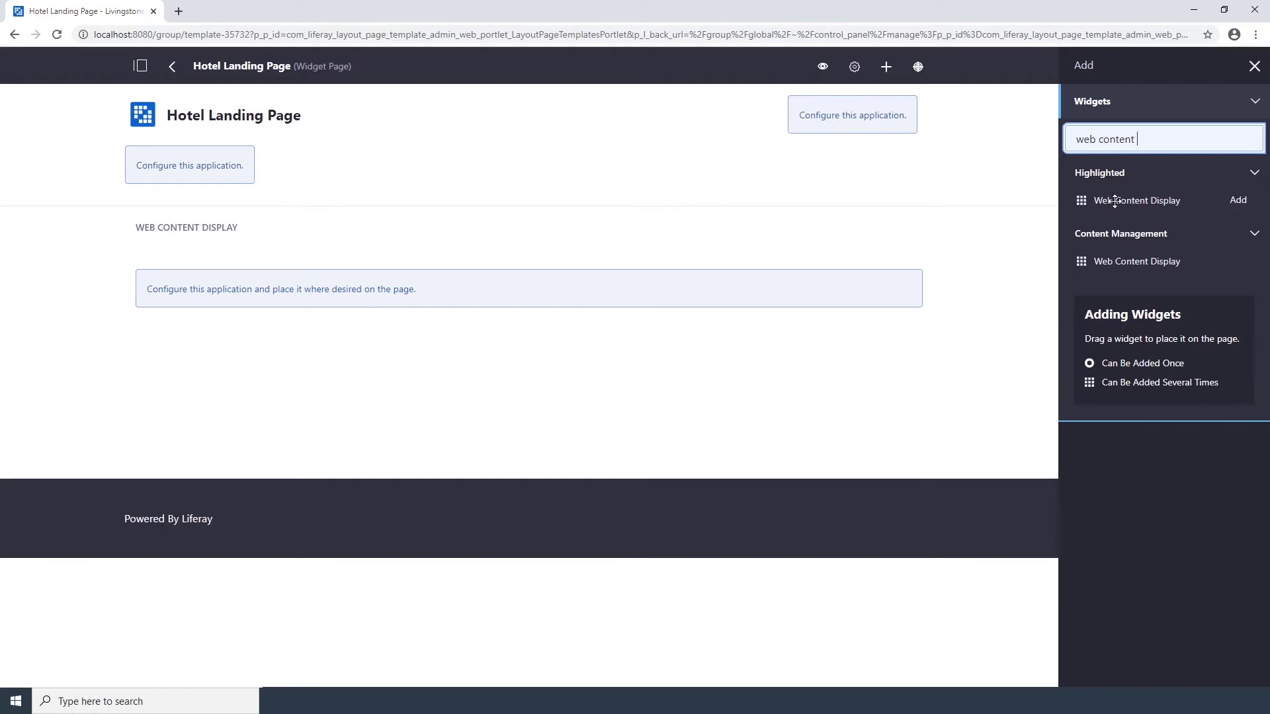
{"action": "left_click_drag", "start_coordinate": [1116, 201], "coordinate": [227, 385]}
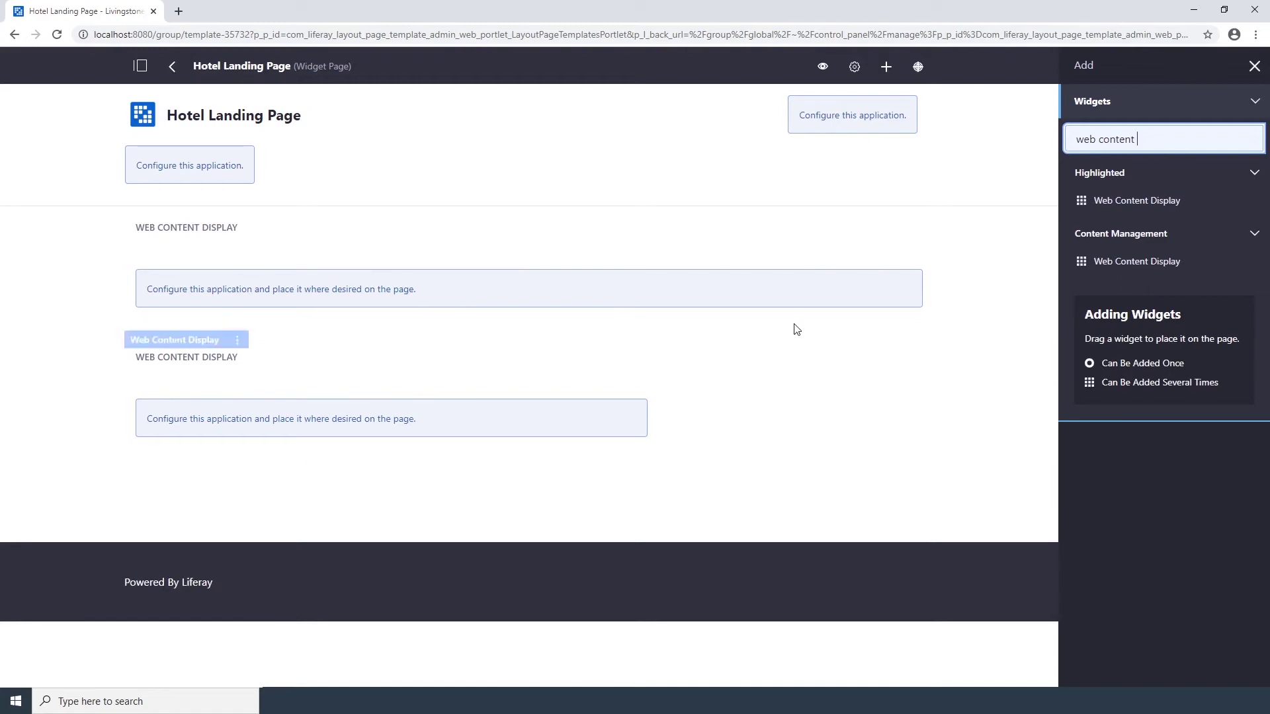
Add an Asset Publisher beside the lower Web Content Display and a Language Selector, then return to Page Templates.
{"action": "left_click_drag", "start_coordinate": [1139, 139], "coordinate": [963, 143]}
{"action": "type", "text": "asset"}
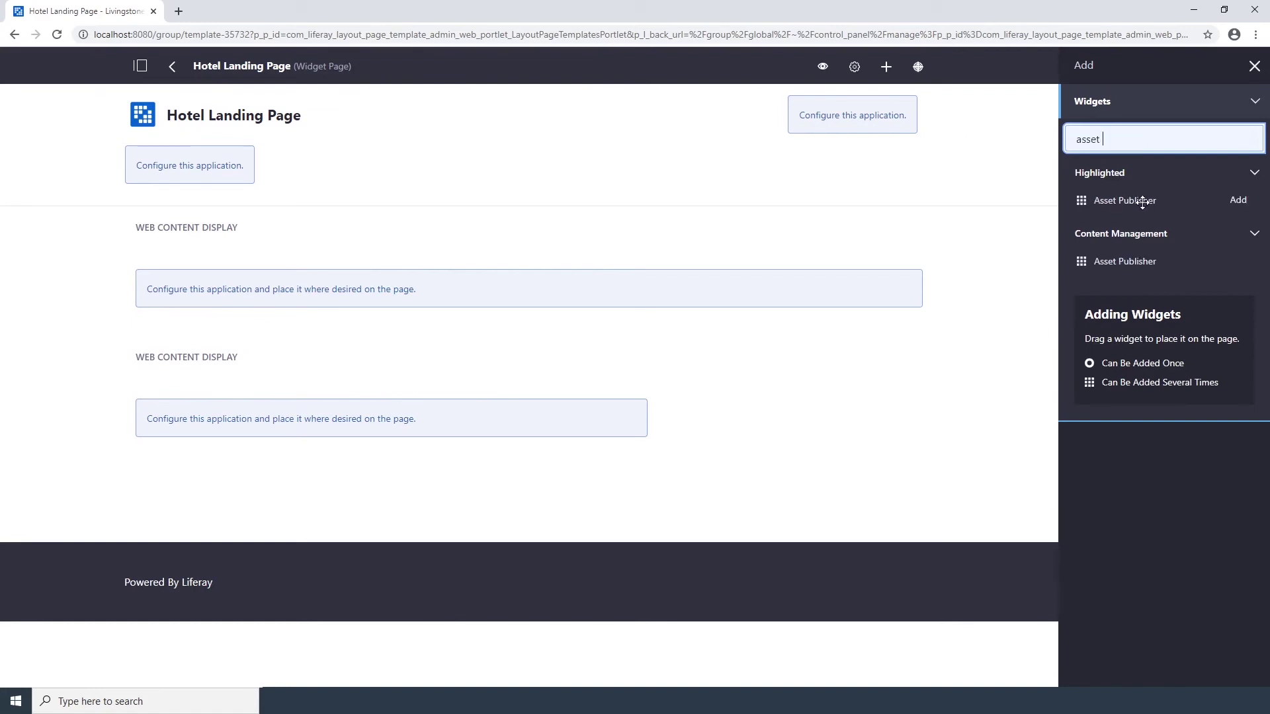
{"action": "left_click_drag", "start_coordinate": [1138, 201], "coordinate": [837, 381]}
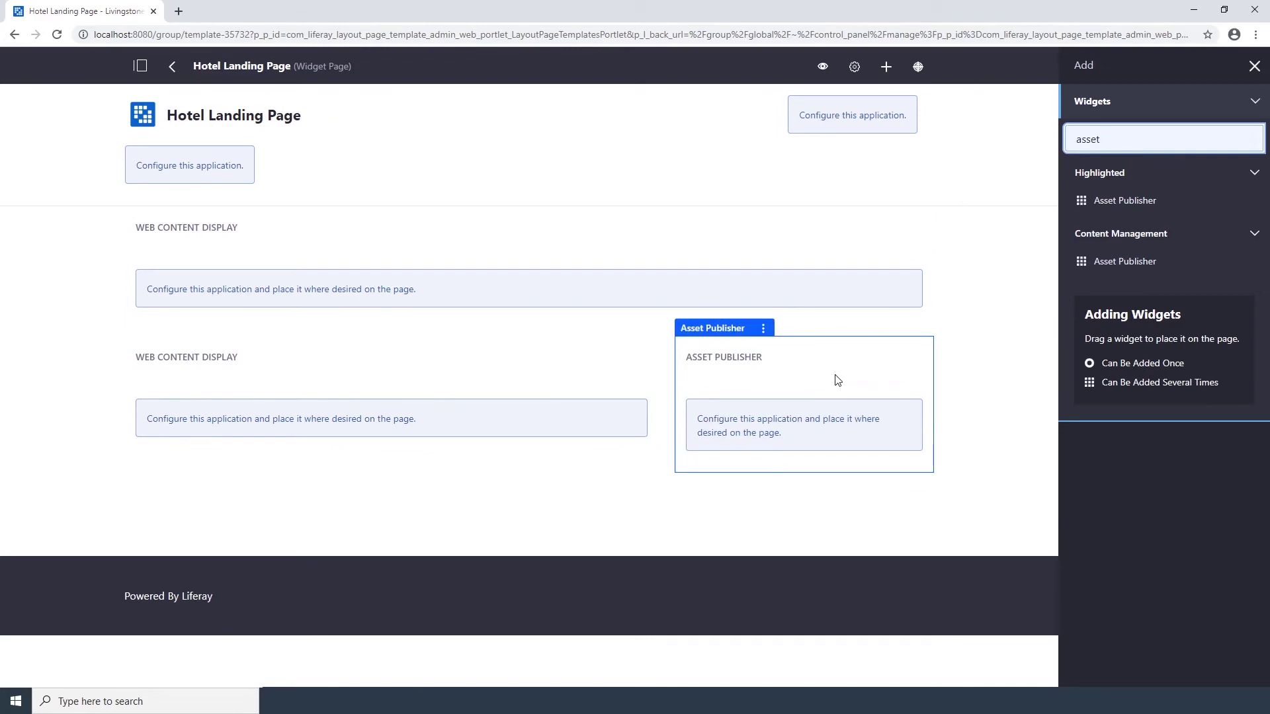
{"action": "key", "text": "ctrl+a"}
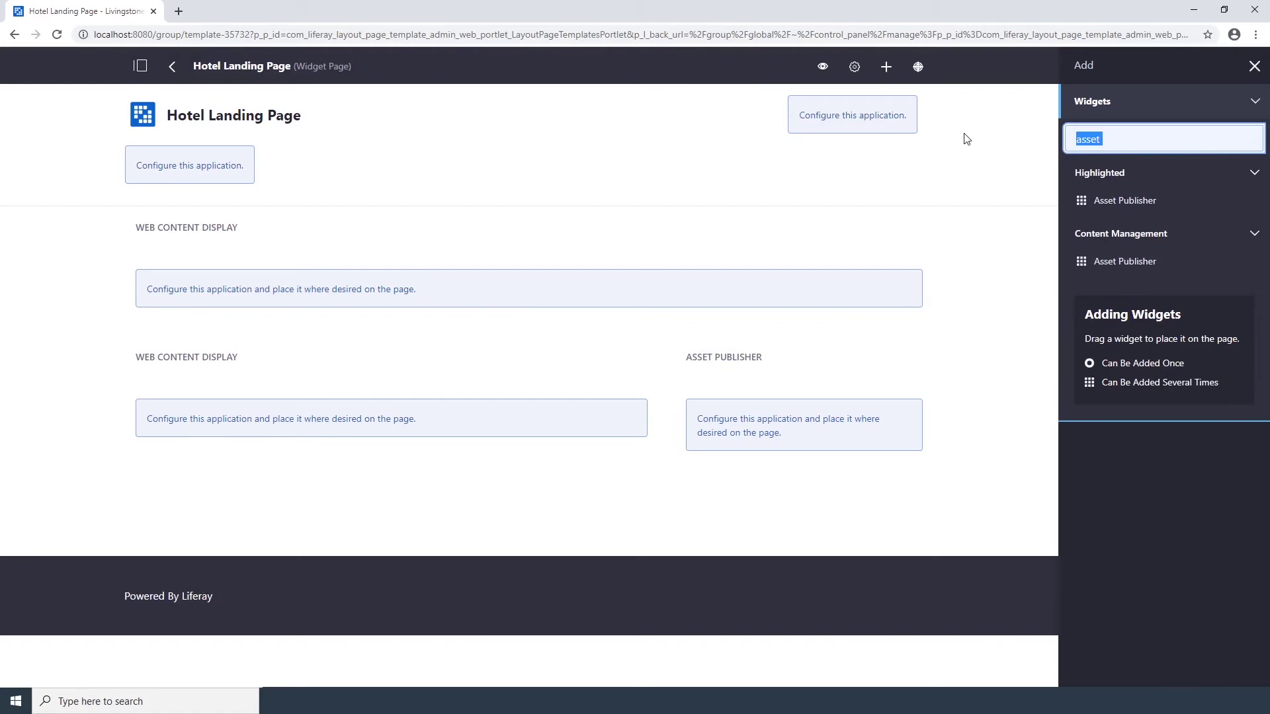
{"action": "type", "text": "languager"}
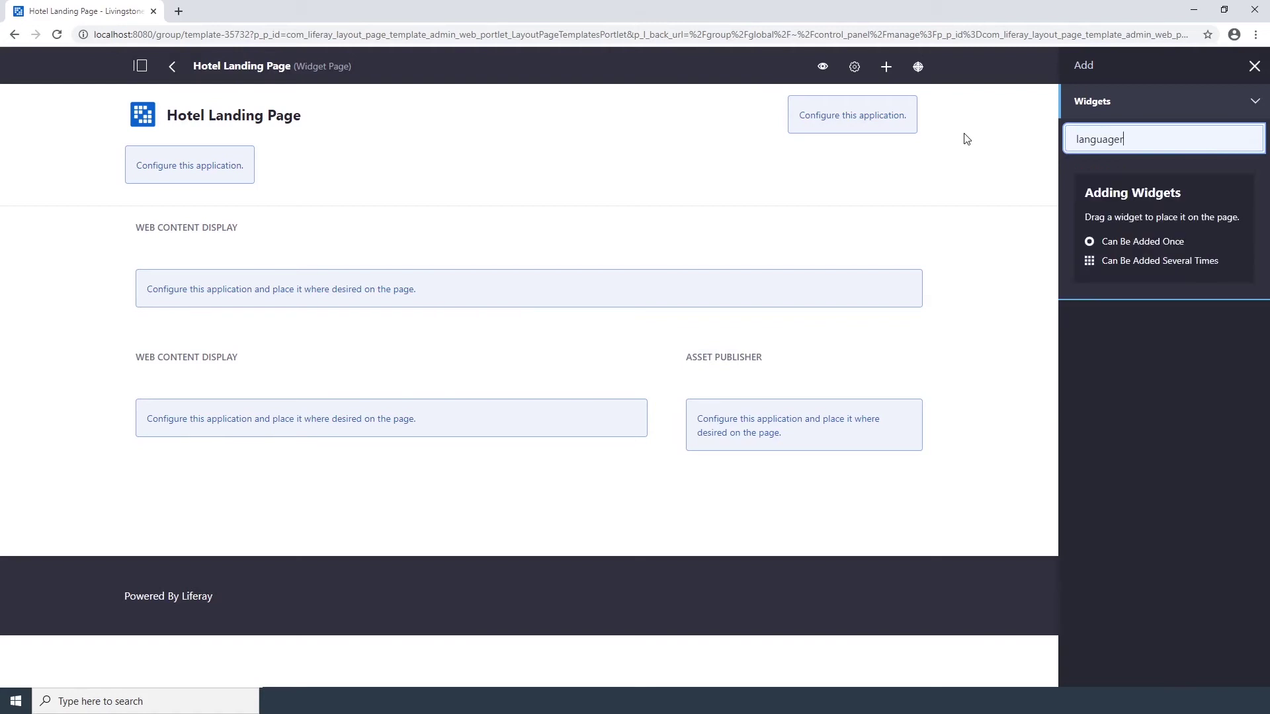
{"action": "key", "text": "BackSpace"}
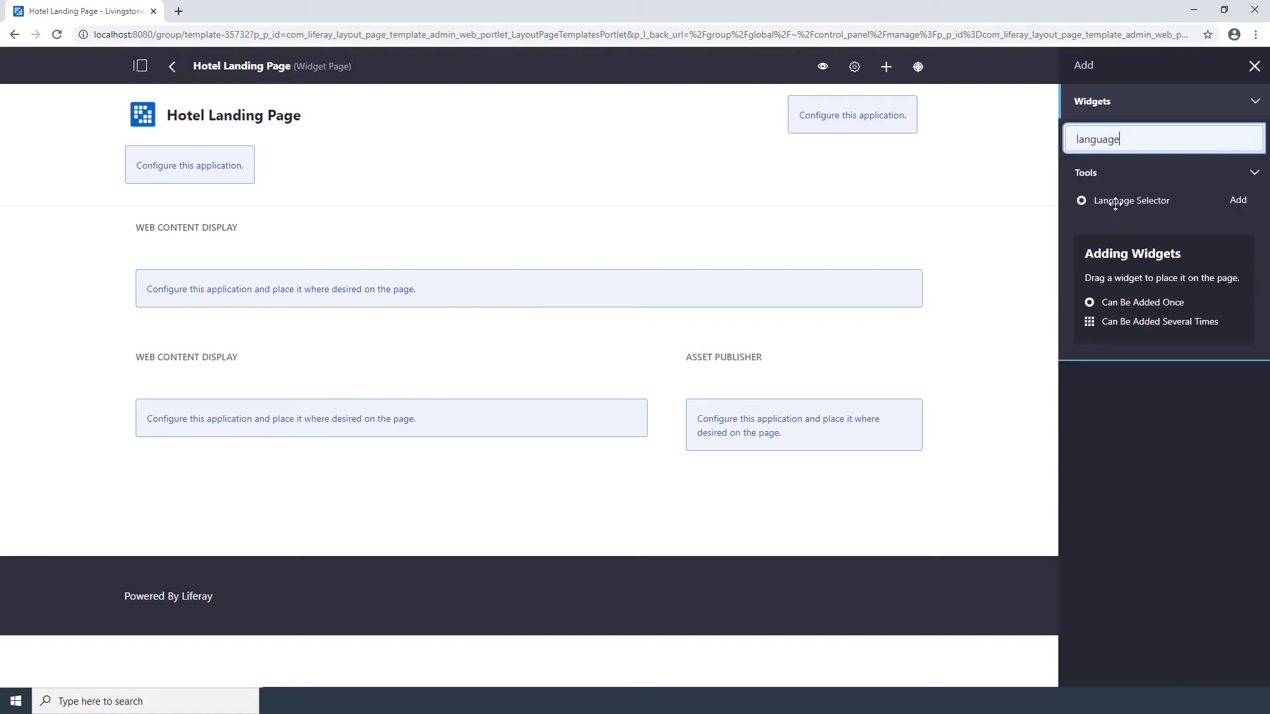
{"action": "left_click_drag", "start_coordinate": [1116, 201], "coordinate": [544, 503]}
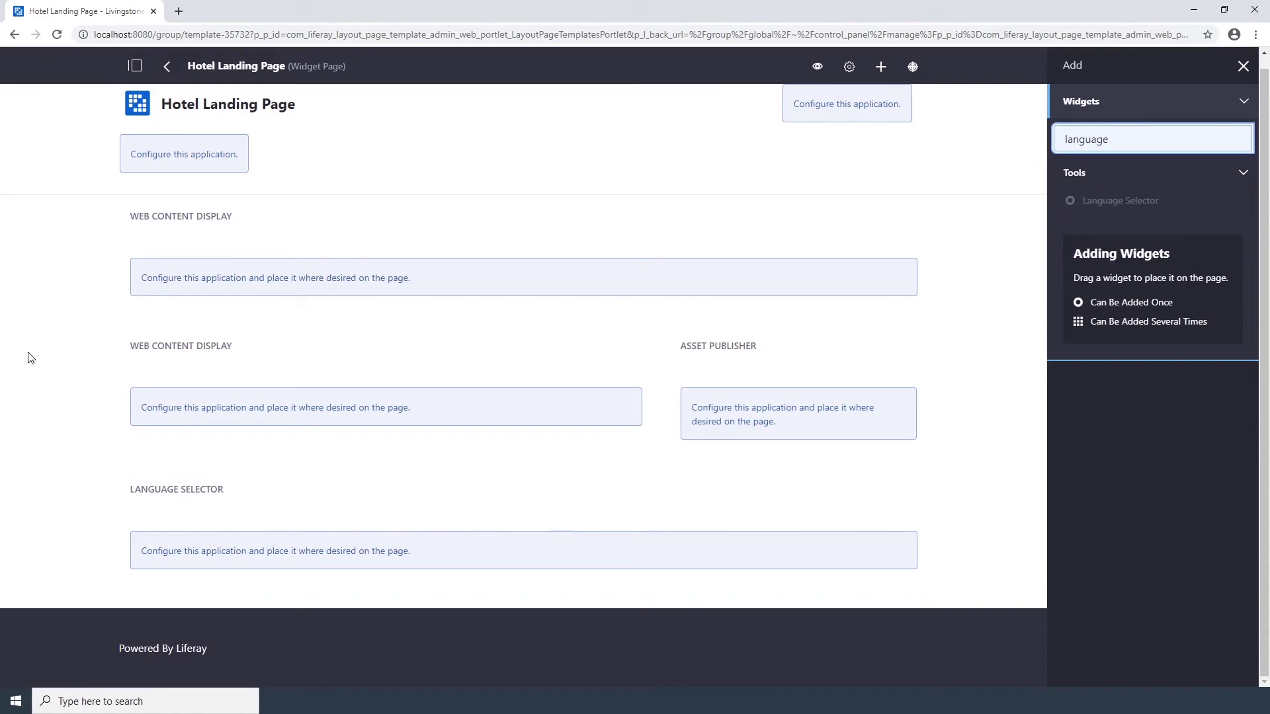
{"action": "left_click", "coordinate": [170, 72]}
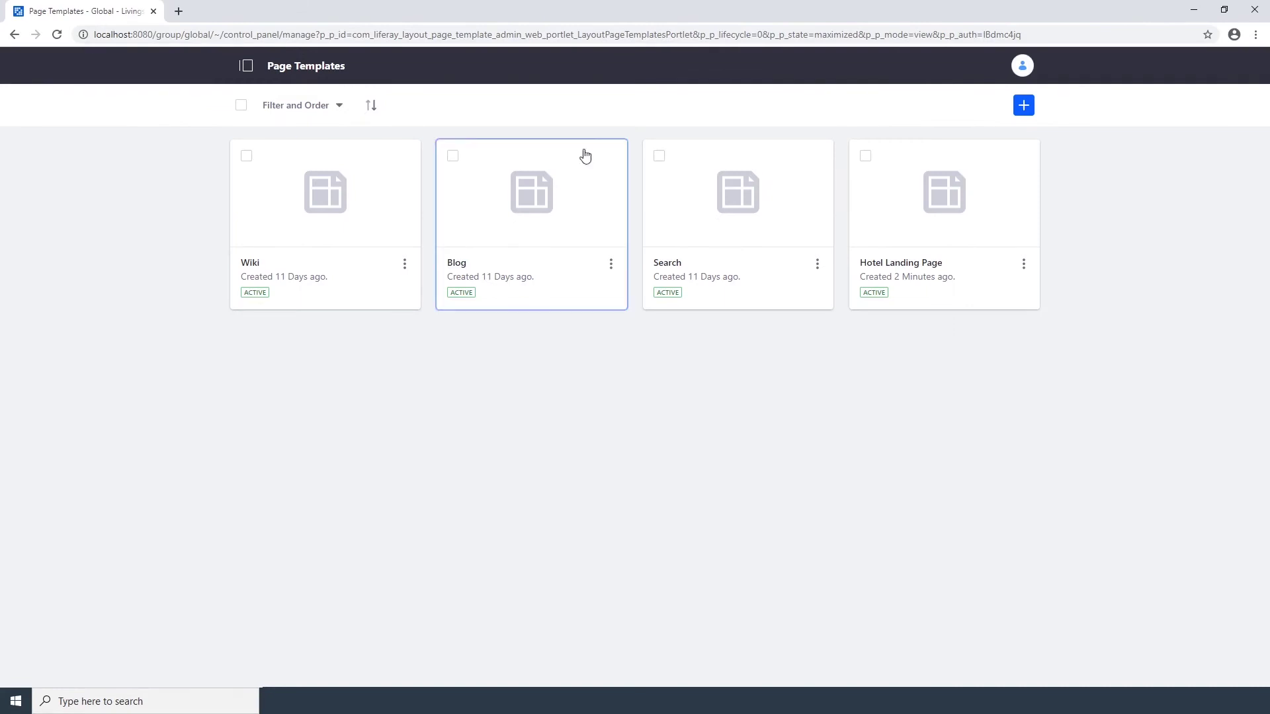
Create template 'Asset Publisher Page' described 'A widget page for displaying a specific type of content'.
{"action": "left_click", "coordinate": [1024, 105]}
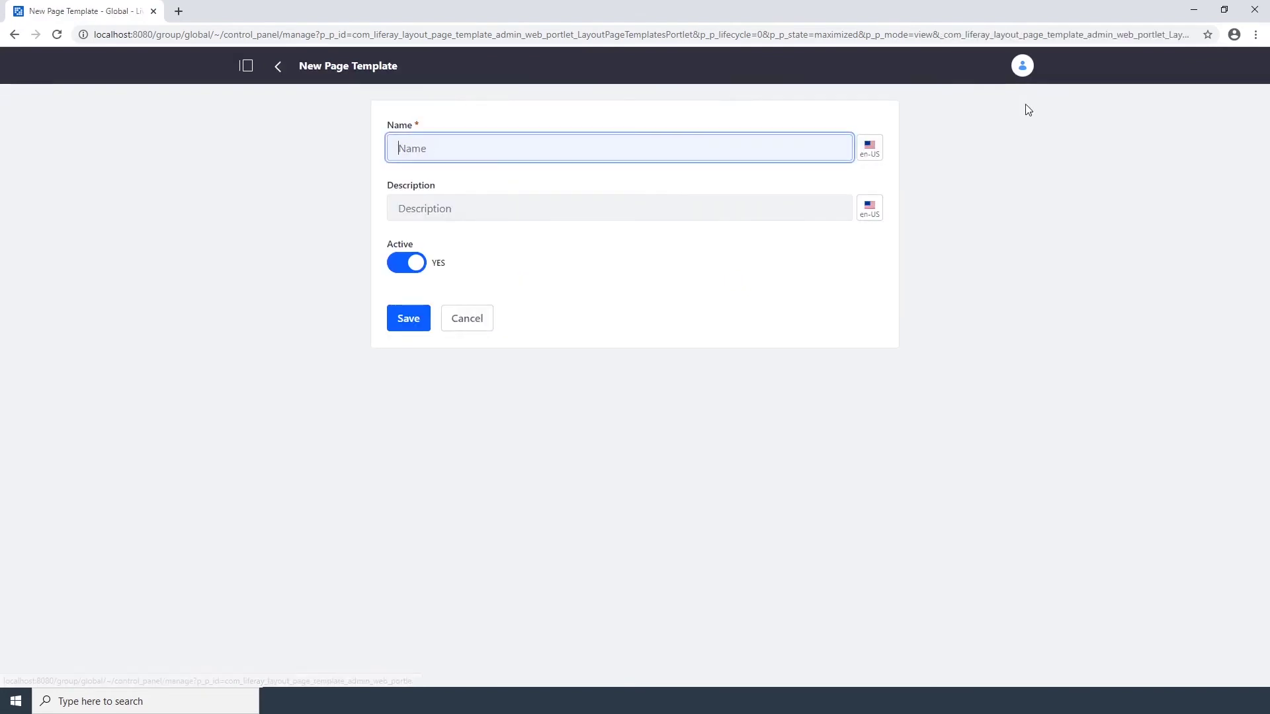
{"action": "type", "text": "Asset Publisher Page"}
{"action": "key", "text": "Tab"}
{"action": "type", "text": "A w"}
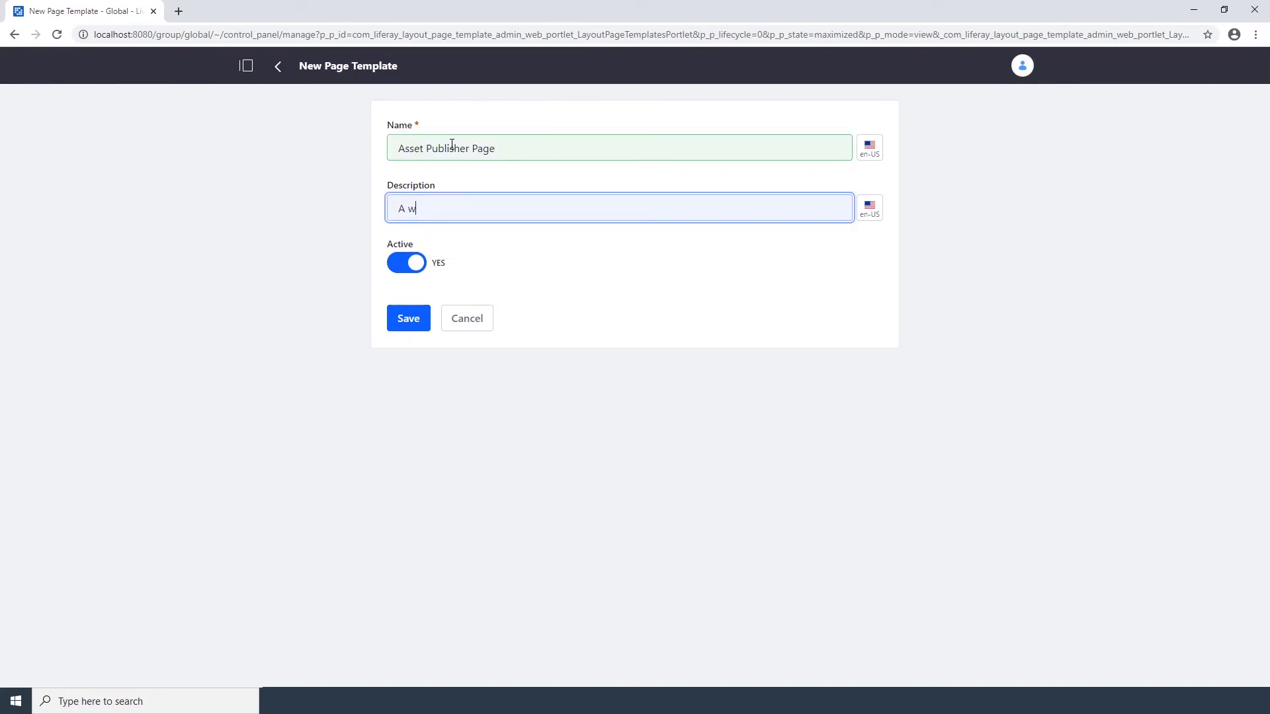
{"action": "type", "text": "idget page for displaying a specific type of cont"}
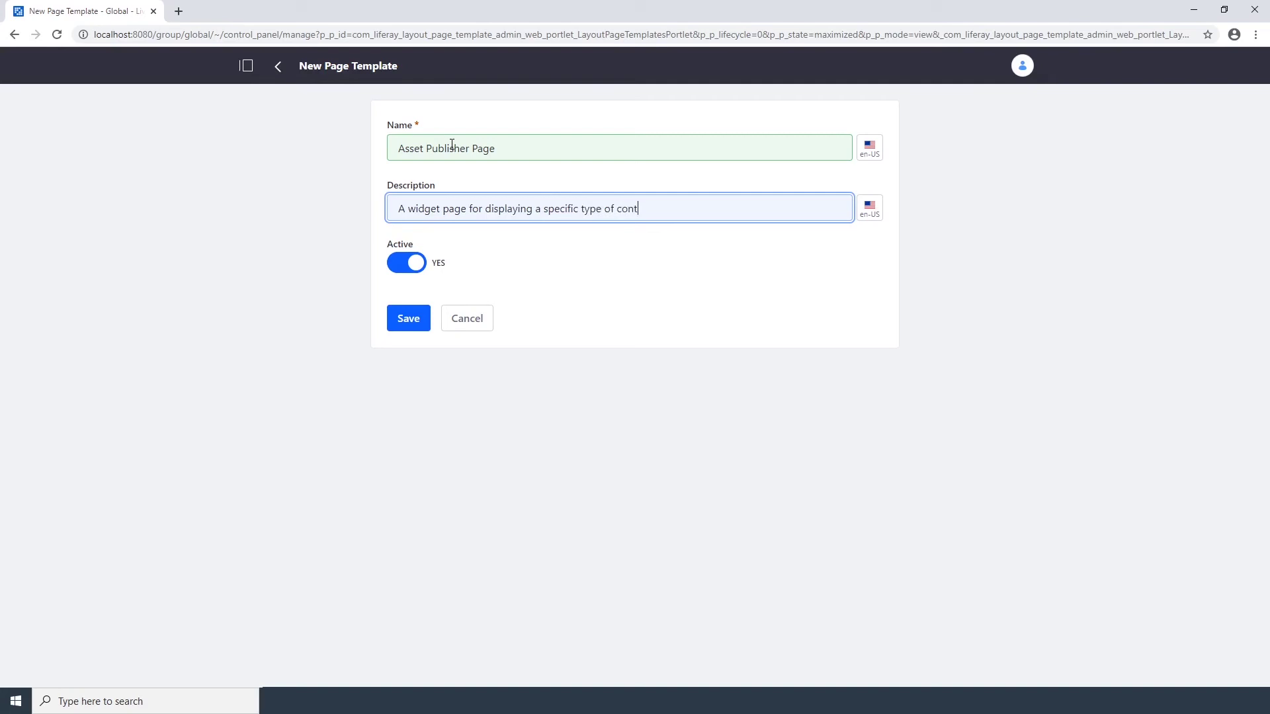
{"action": "type", "text": "ent"}
{"action": "left_click", "coordinate": [414, 318]}
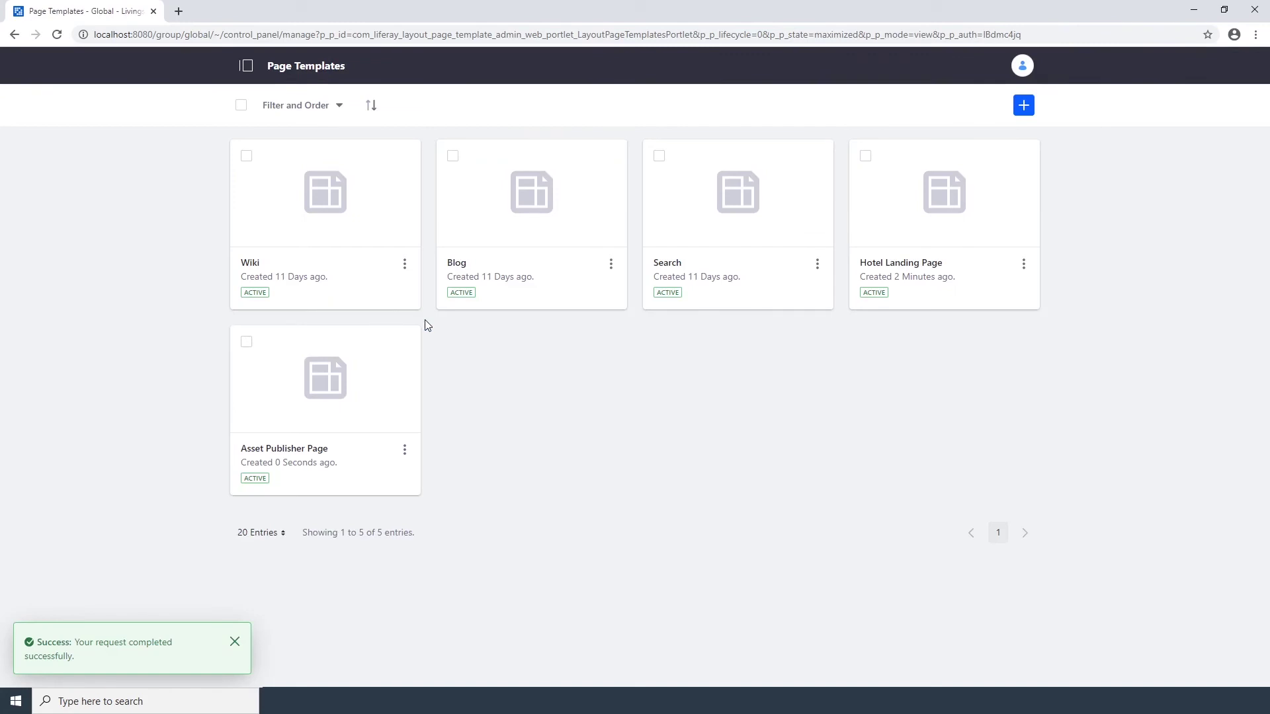
{"action": "left_click", "coordinate": [305, 455]}
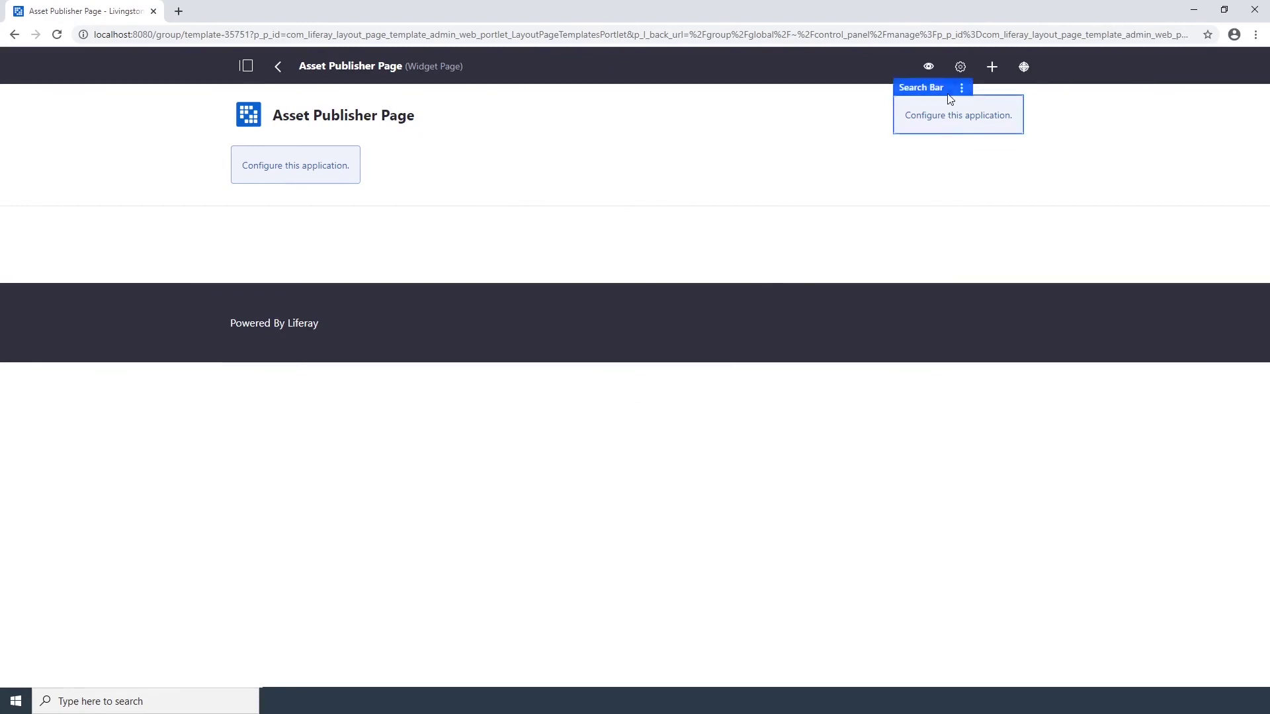
Switch the Asset Publisher Page template to a 1 Column layout and save it.
{"action": "left_click", "coordinate": [961, 67]}
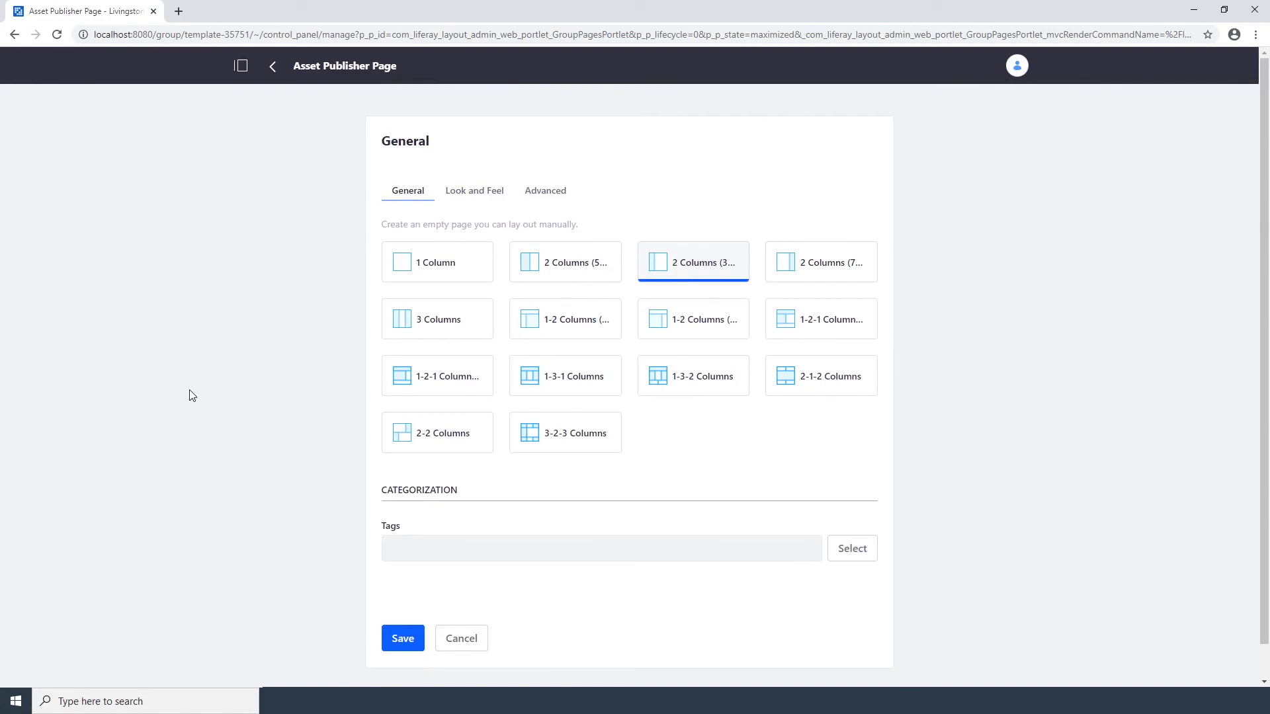
{"action": "left_click", "coordinate": [419, 264]}
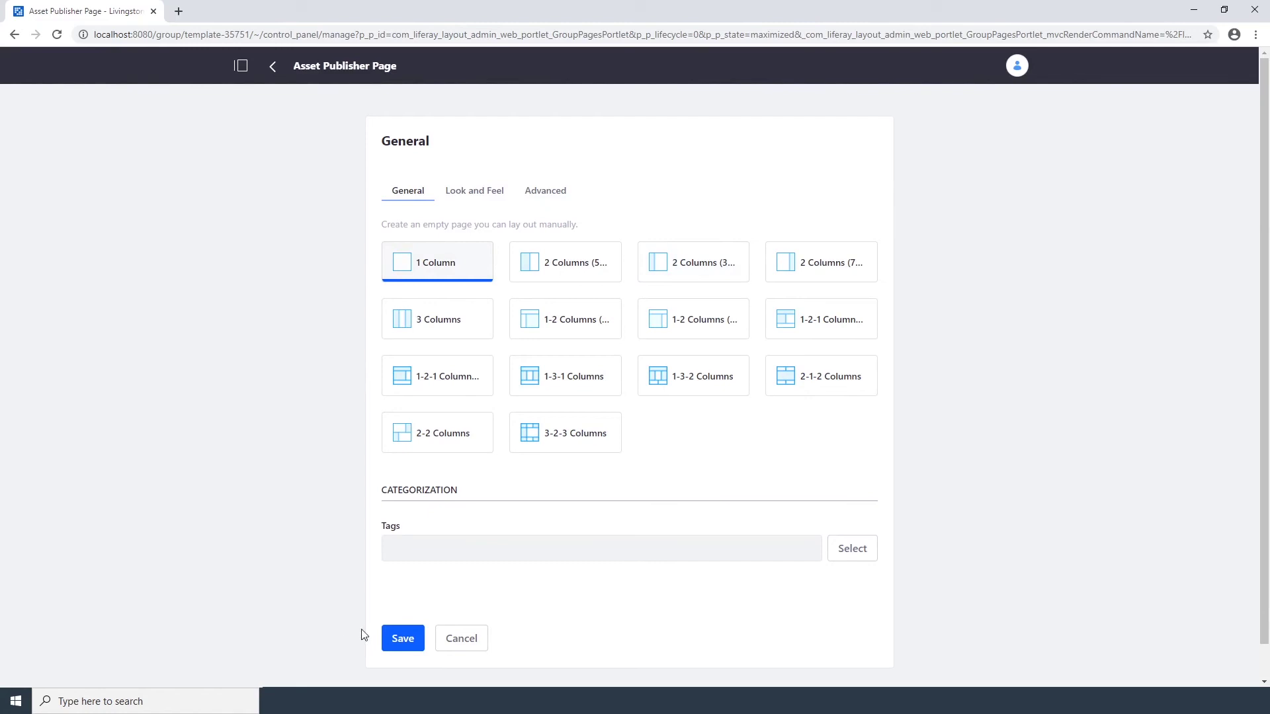
{"action": "left_click", "coordinate": [397, 639]}
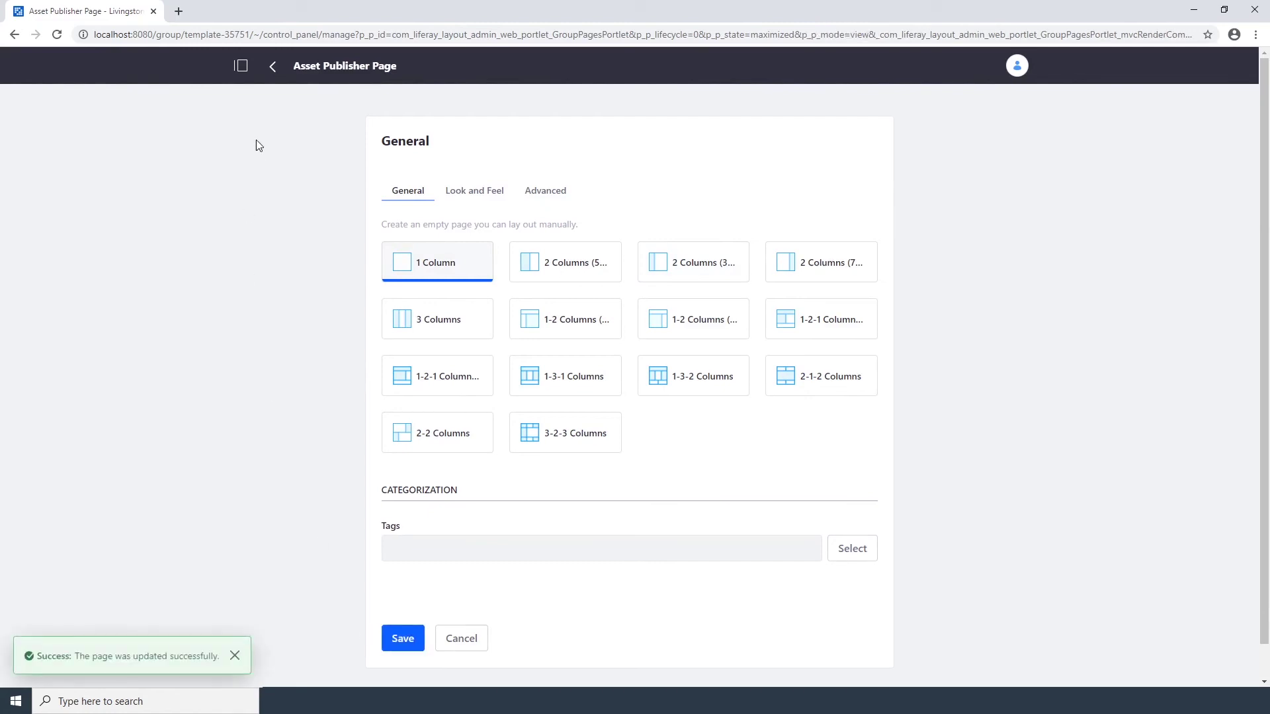
{"action": "left_click", "coordinate": [273, 68]}
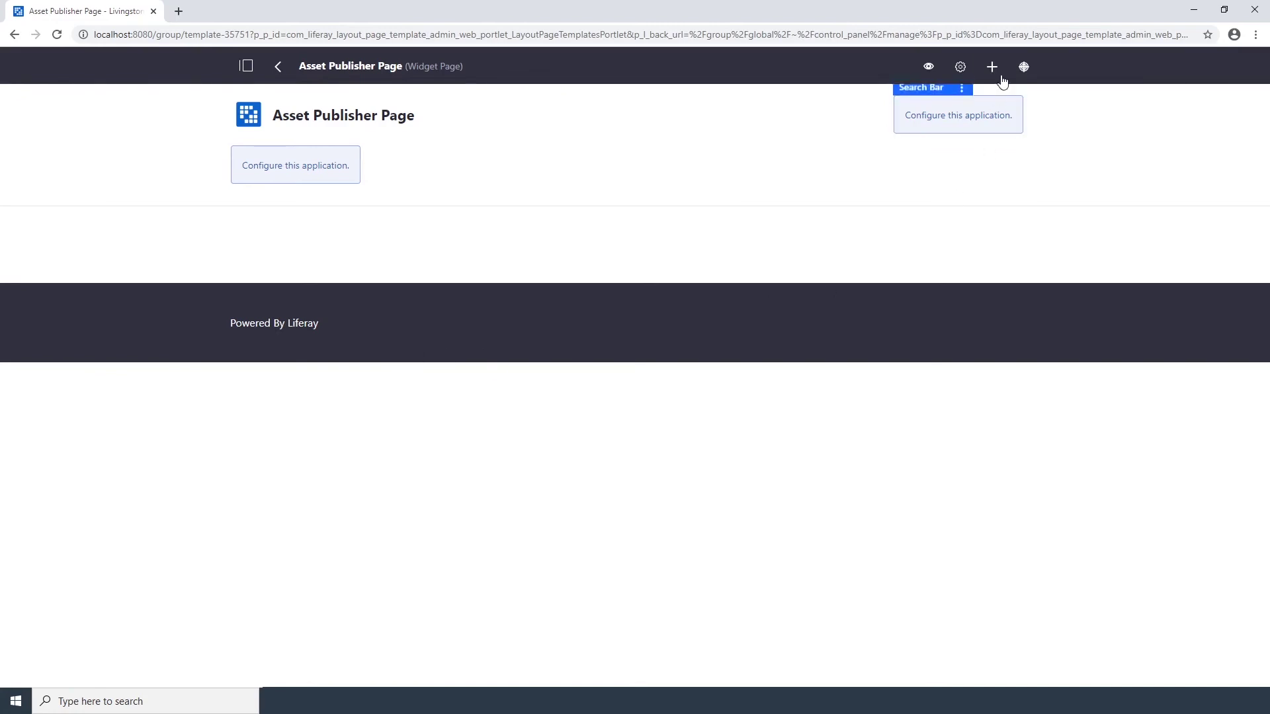
Add an Asset Publisher widget to the Asset Publisher Page template, then go back to Page Templates.
{"action": "left_click", "coordinate": [993, 68]}
{"action": "left_click", "coordinate": [1122, 137]}
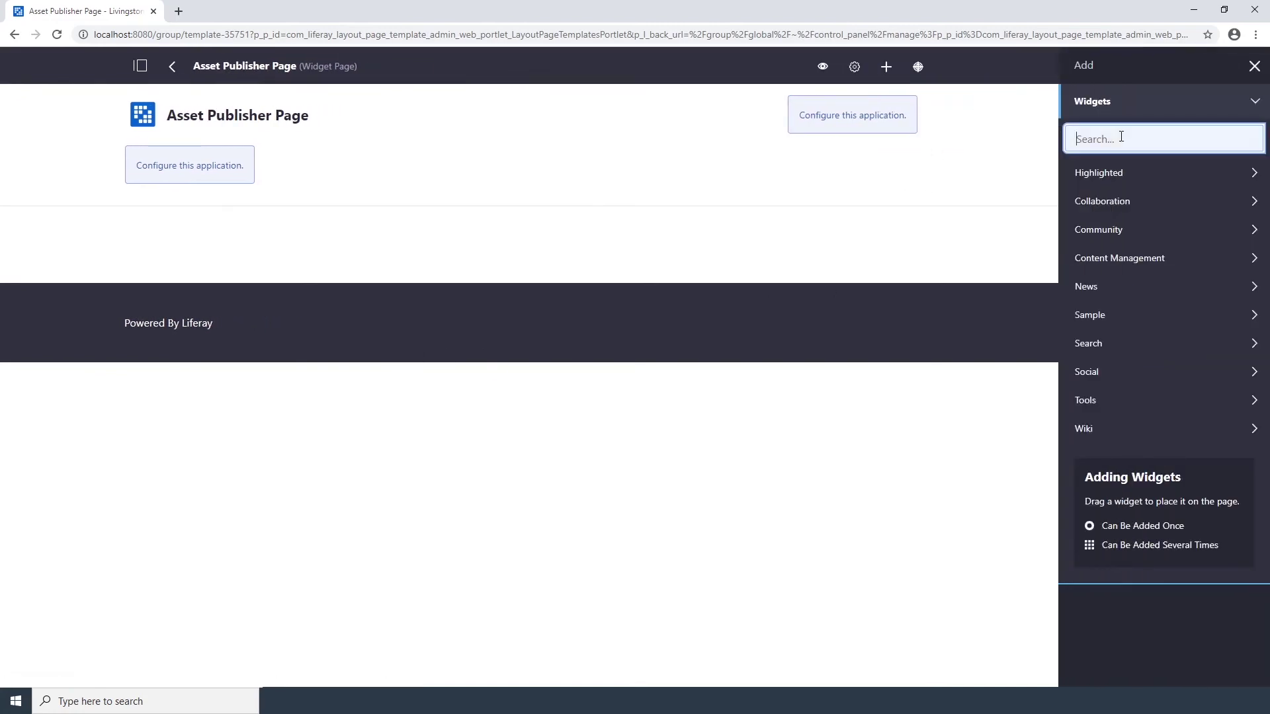
{"action": "type", "text": "asset"}
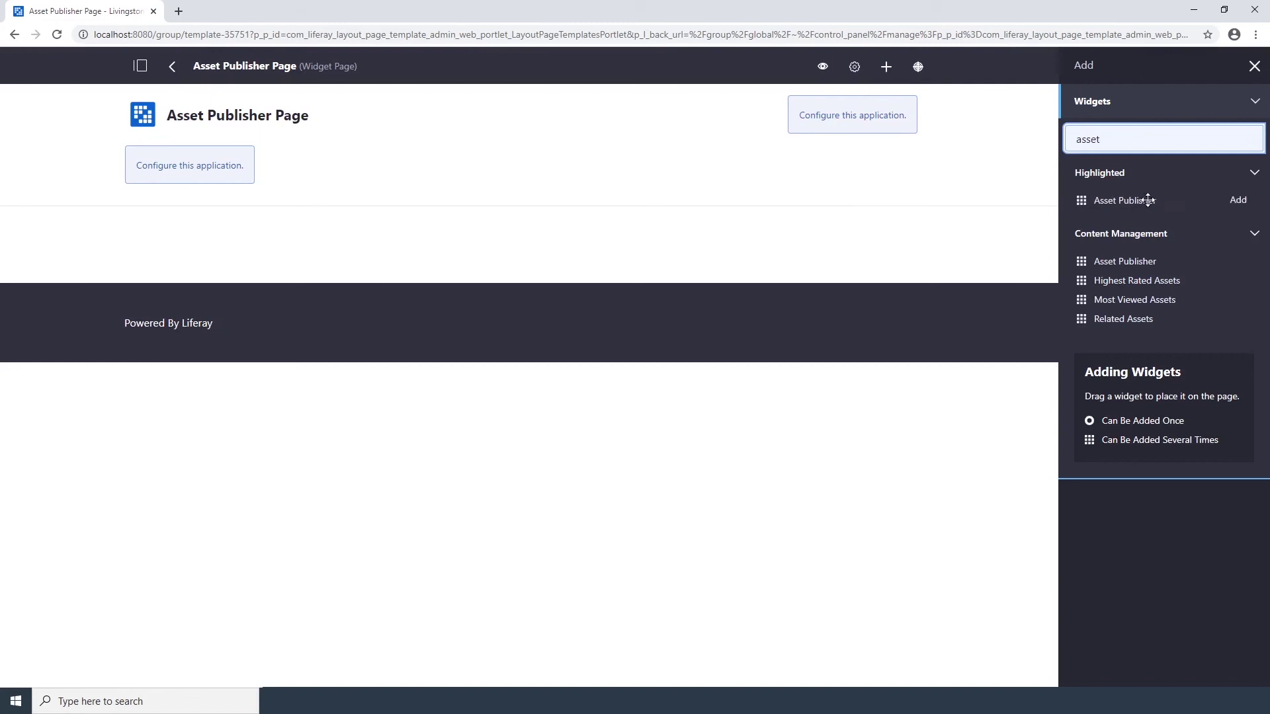
{"action": "left_click_drag", "start_coordinate": [1145, 201], "coordinate": [619, 232]}
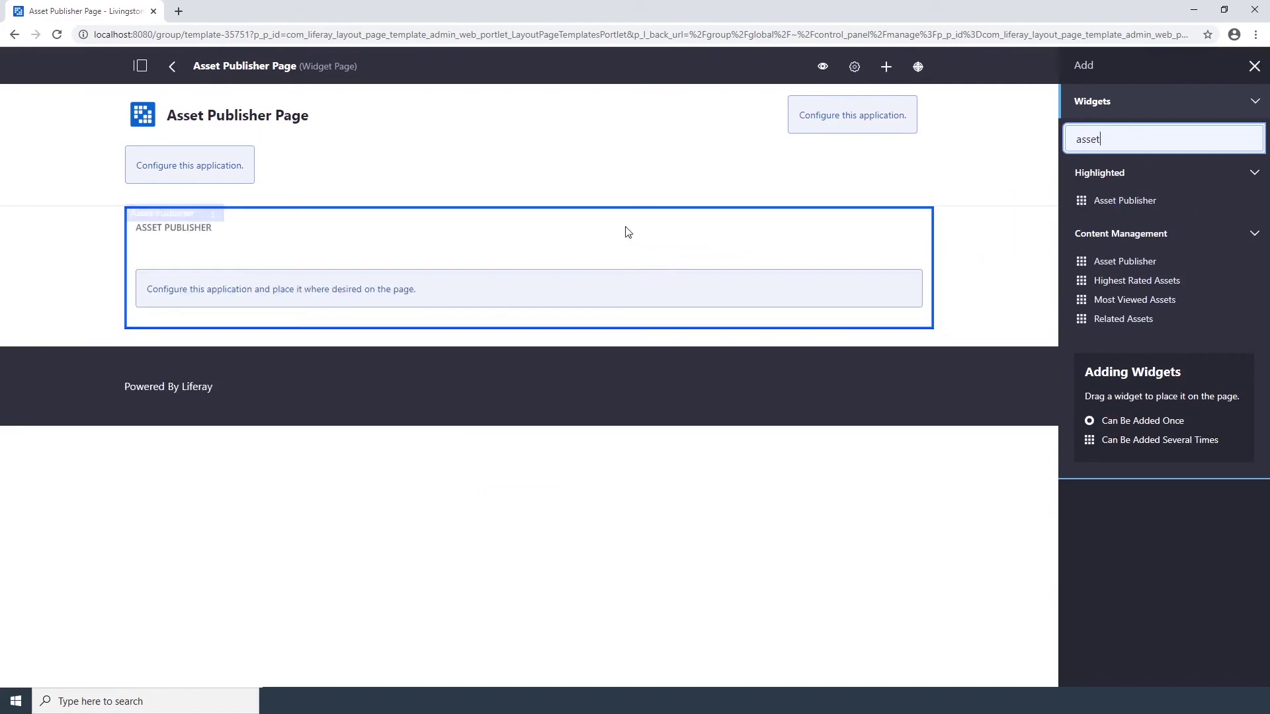
{"action": "left_click", "coordinate": [173, 67]}
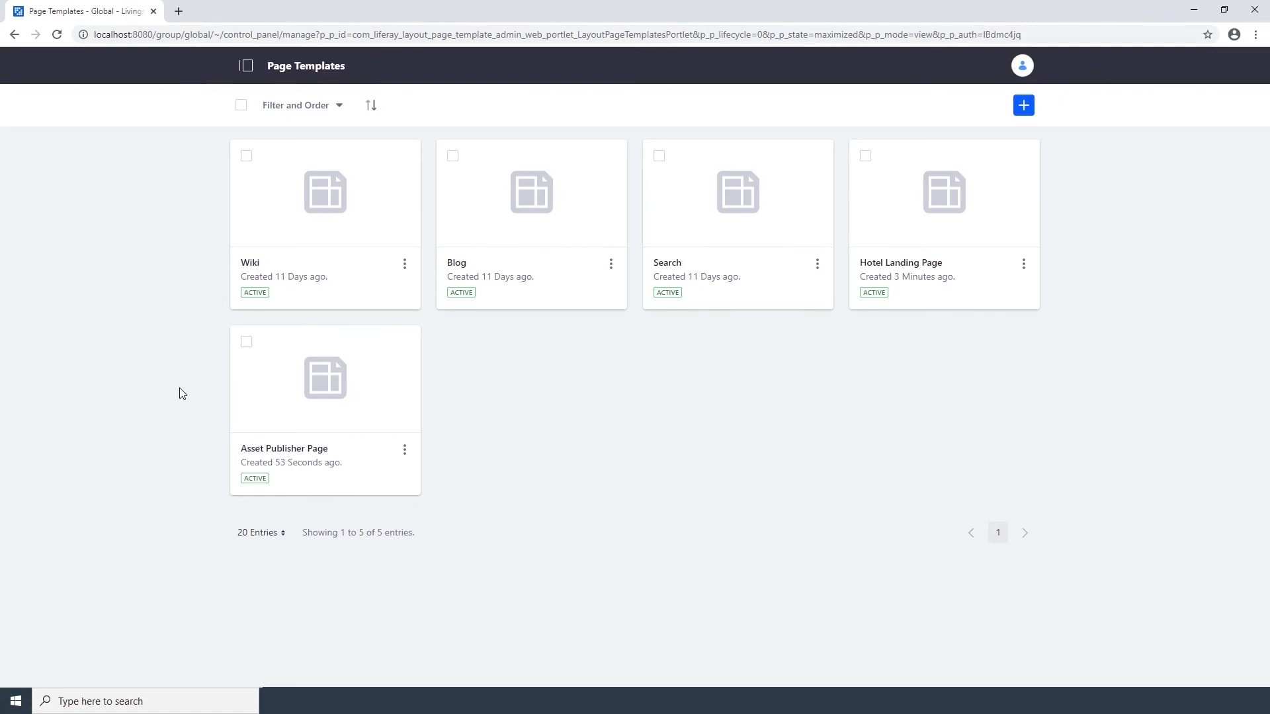
Switch to the Livingstone Hotels and Resorts site and open its Site Builder Pages list.
{"action": "left_click", "coordinate": [247, 64]}
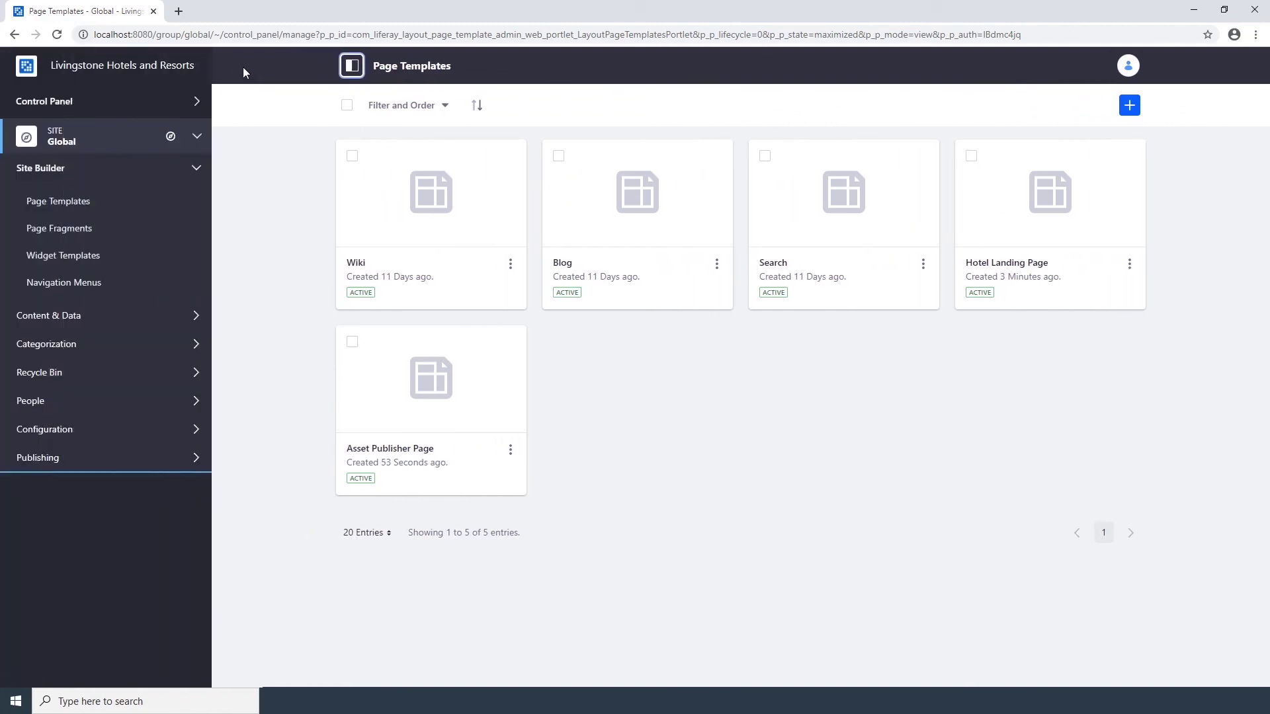
{"action": "left_click", "coordinate": [170, 137]}
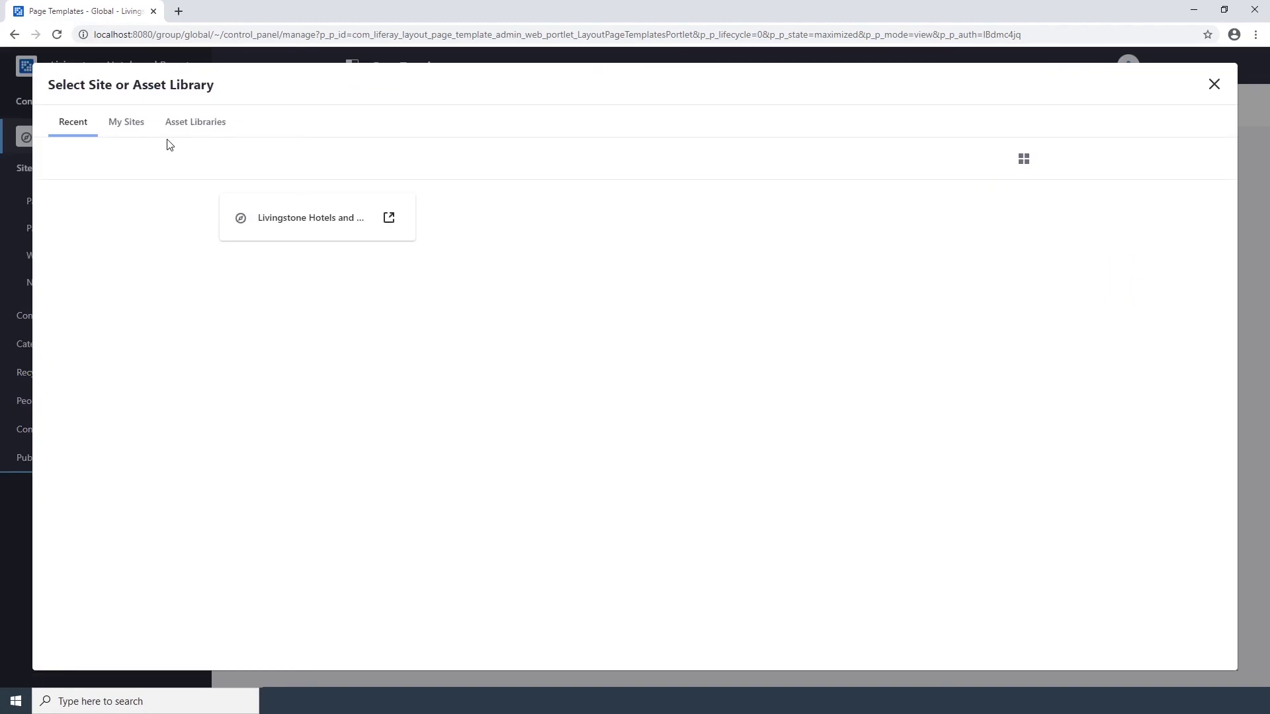
{"action": "left_click", "coordinate": [127, 122]}
{"action": "left_click", "coordinate": [511, 219]}
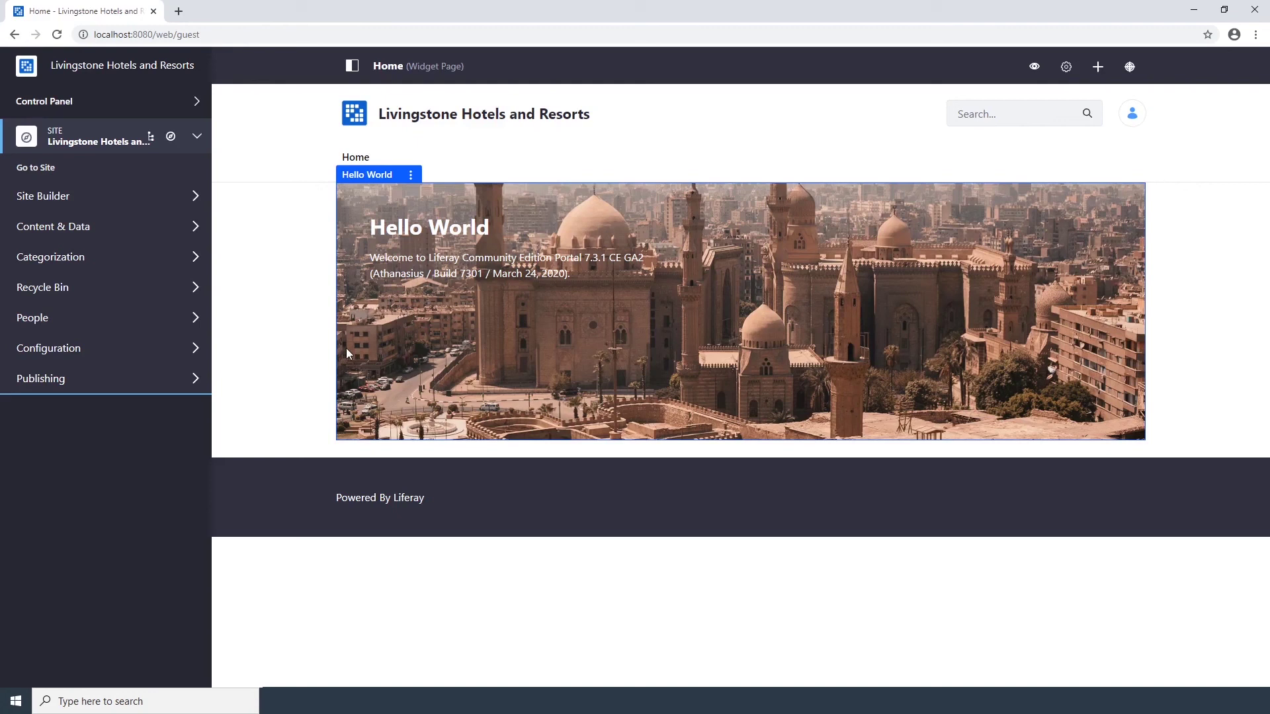
{"action": "left_click", "coordinate": [109, 204]}
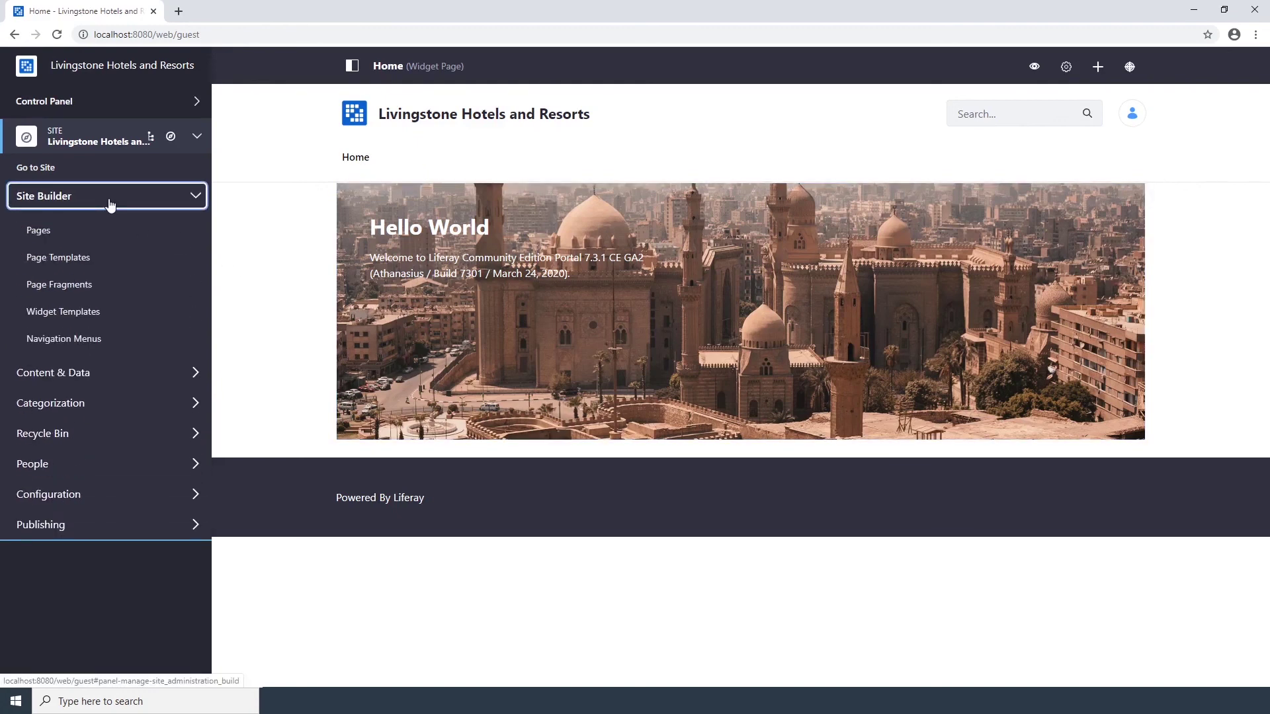
{"action": "left_click", "coordinate": [41, 231]}
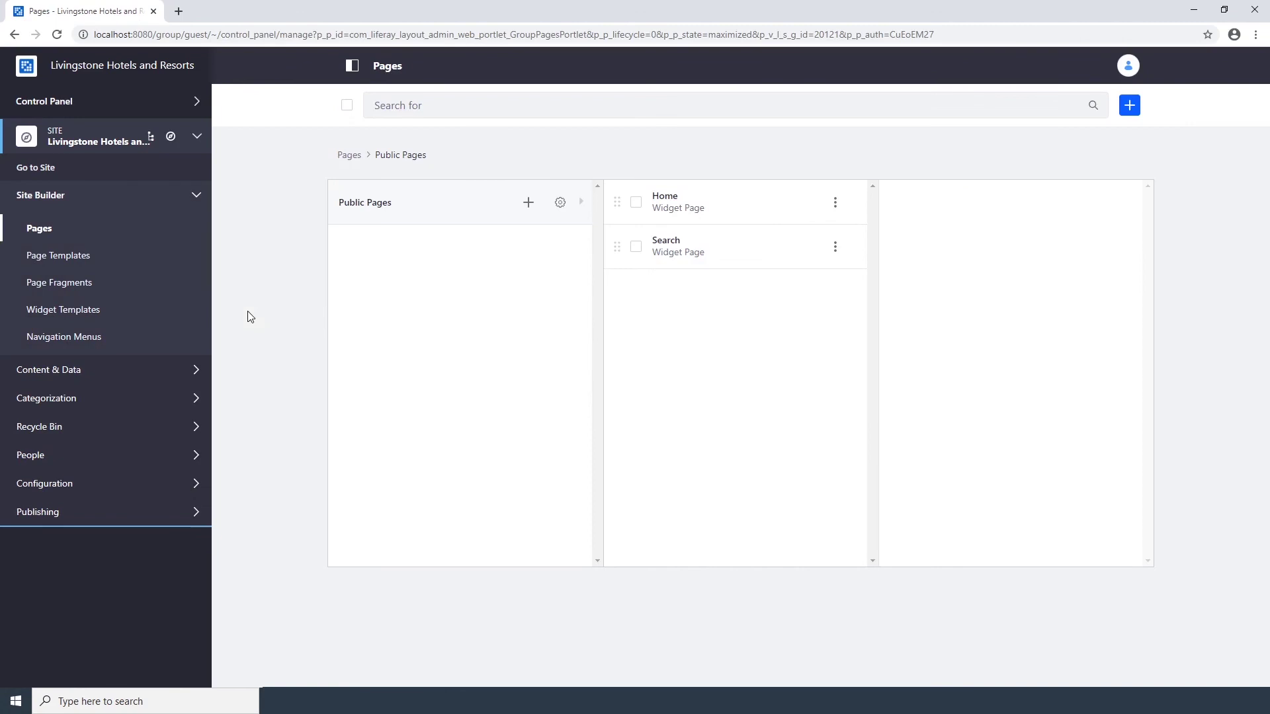
Add public page 'Livingstone Gallery' based on the Asset Publisher Page global template.
{"action": "left_click", "coordinate": [528, 202]}
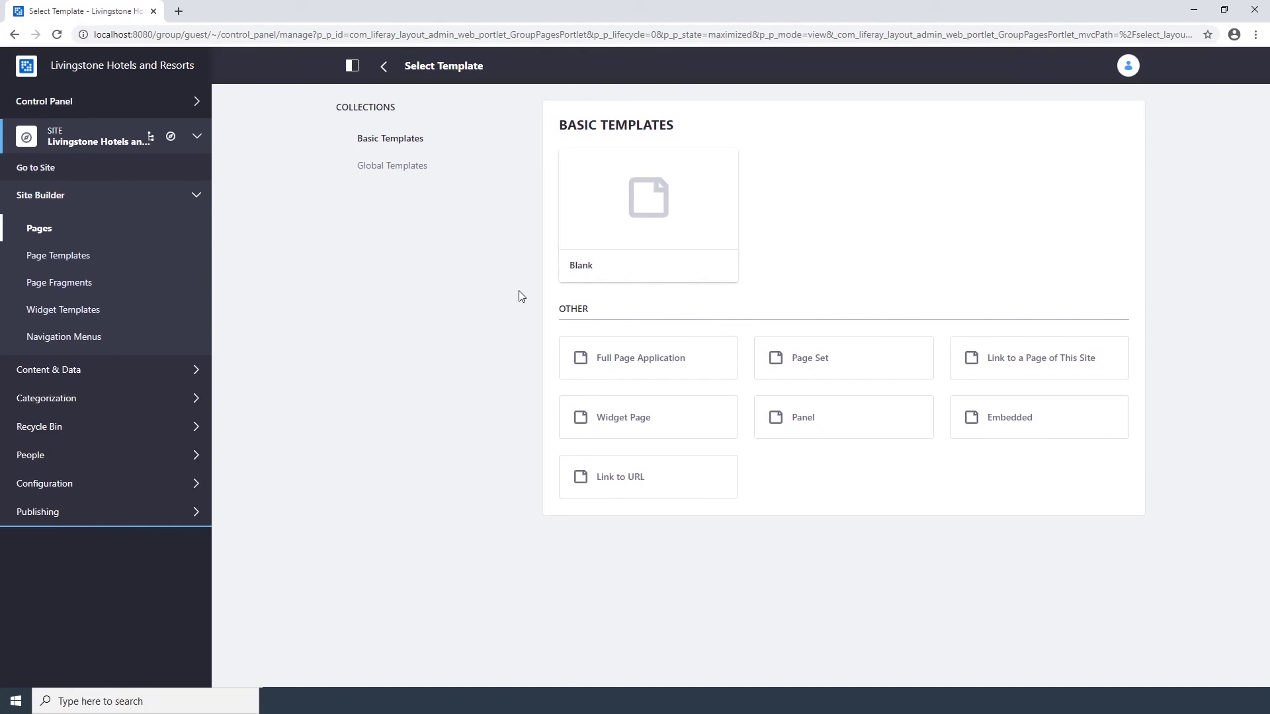
{"action": "left_click", "coordinate": [392, 166]}
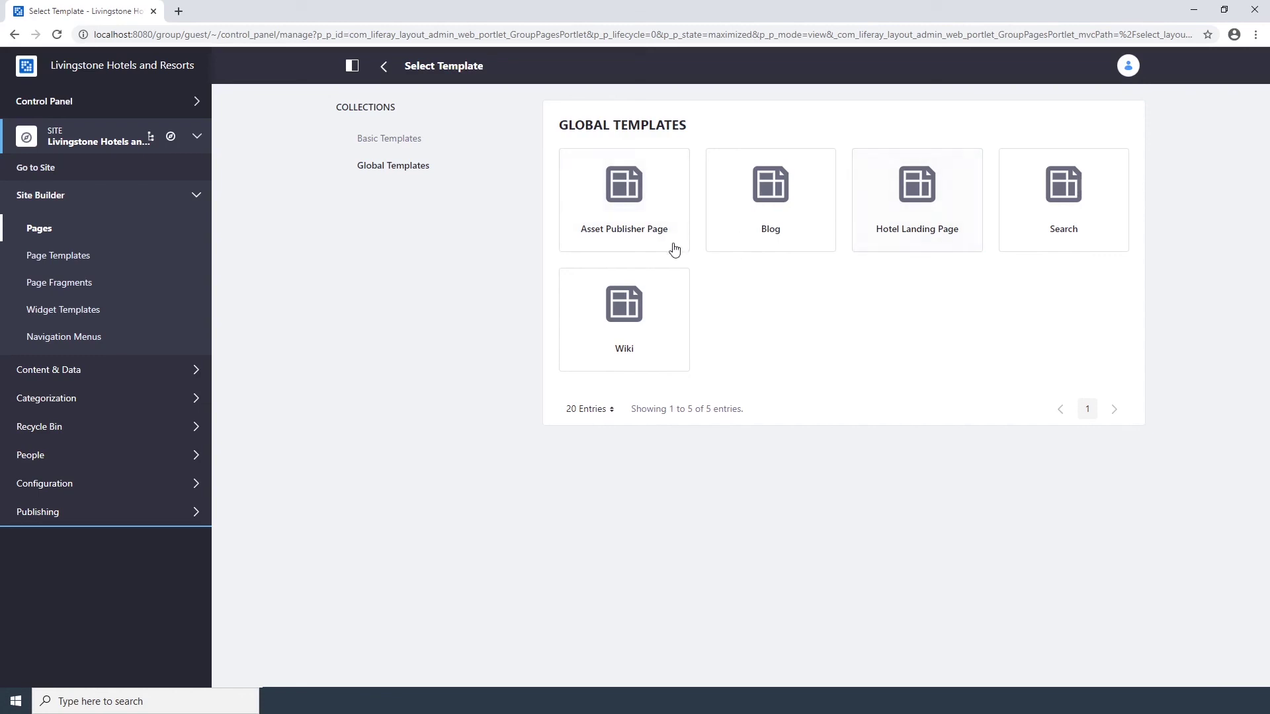
{"action": "left_click", "coordinate": [612, 242]}
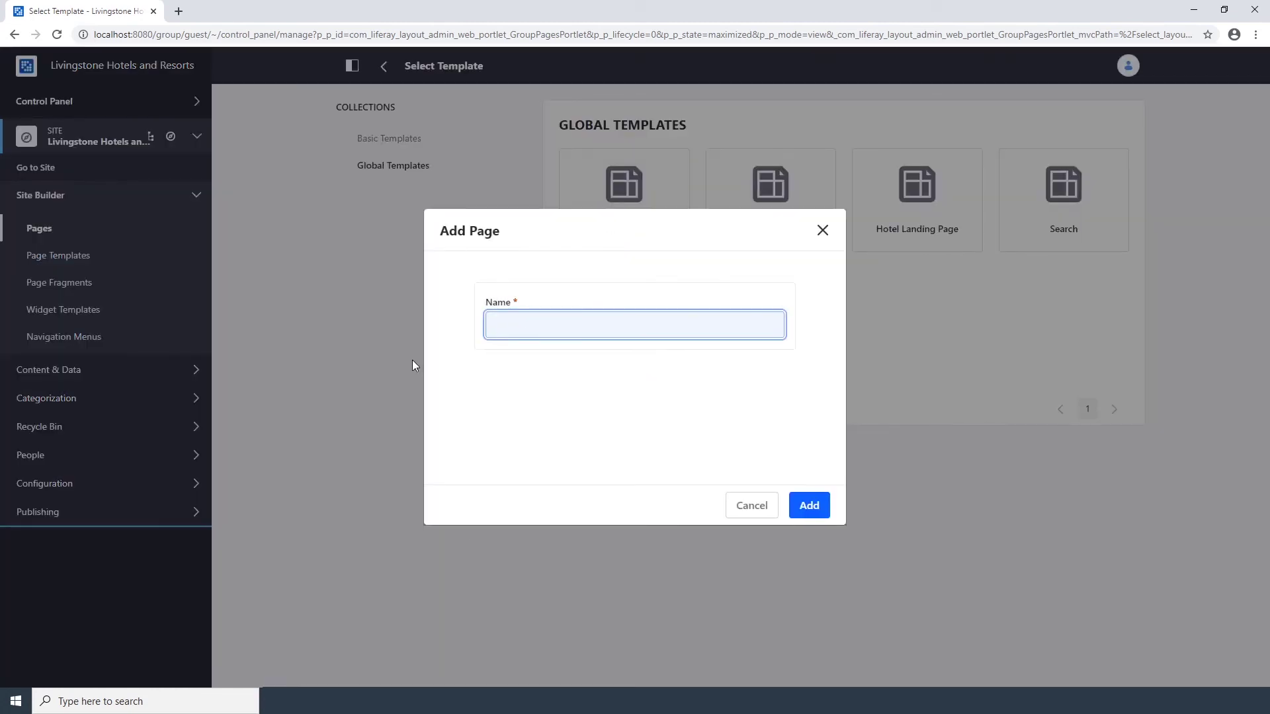
{"action": "type", "text": "Livingstone Gallery"}
{"action": "key", "text": "Return"}
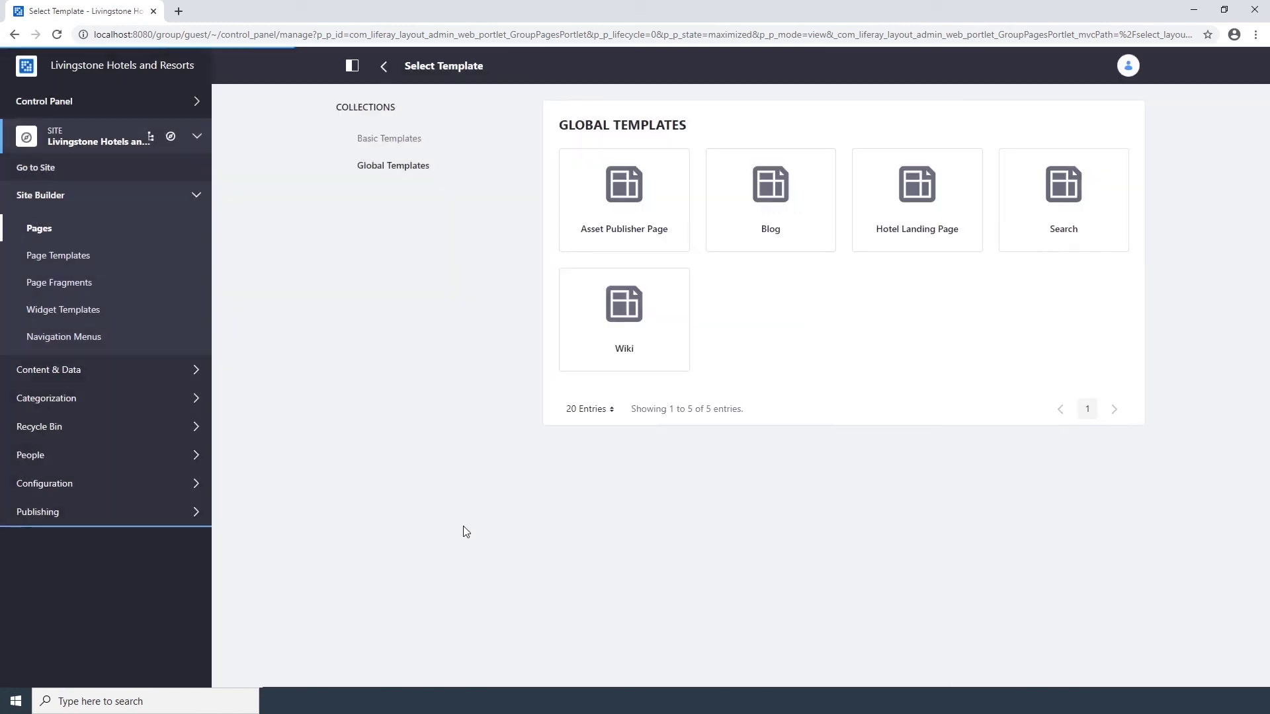